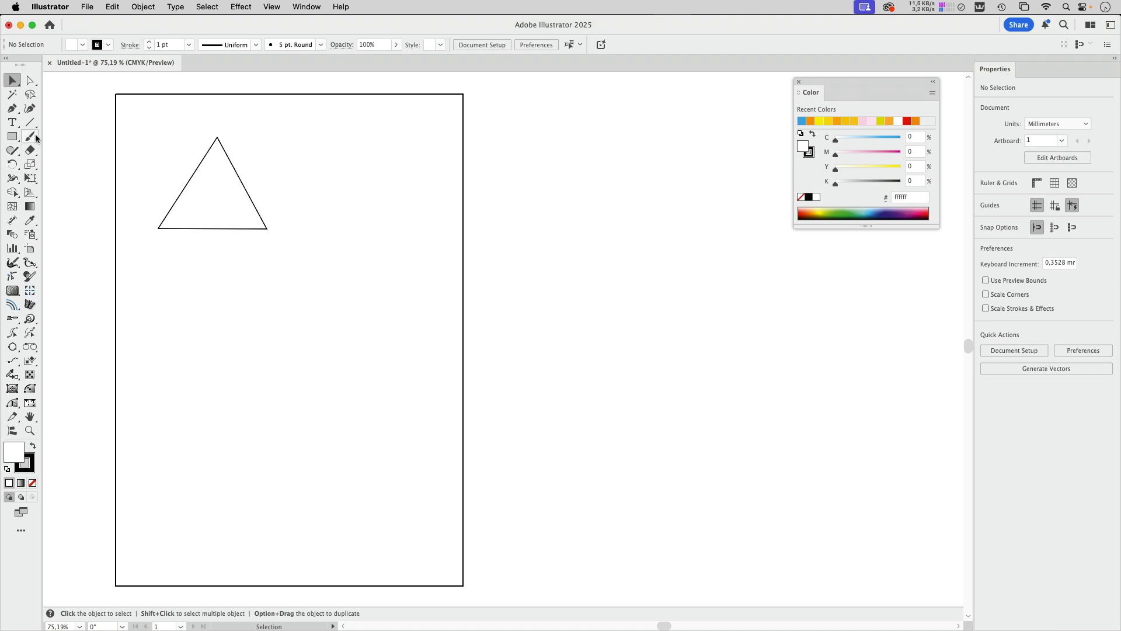
# - Draw a freehand oval spot about 10 by 13 mm below and to the right of the triangle with the Pencil tool
pyautogui.click(12, 152)
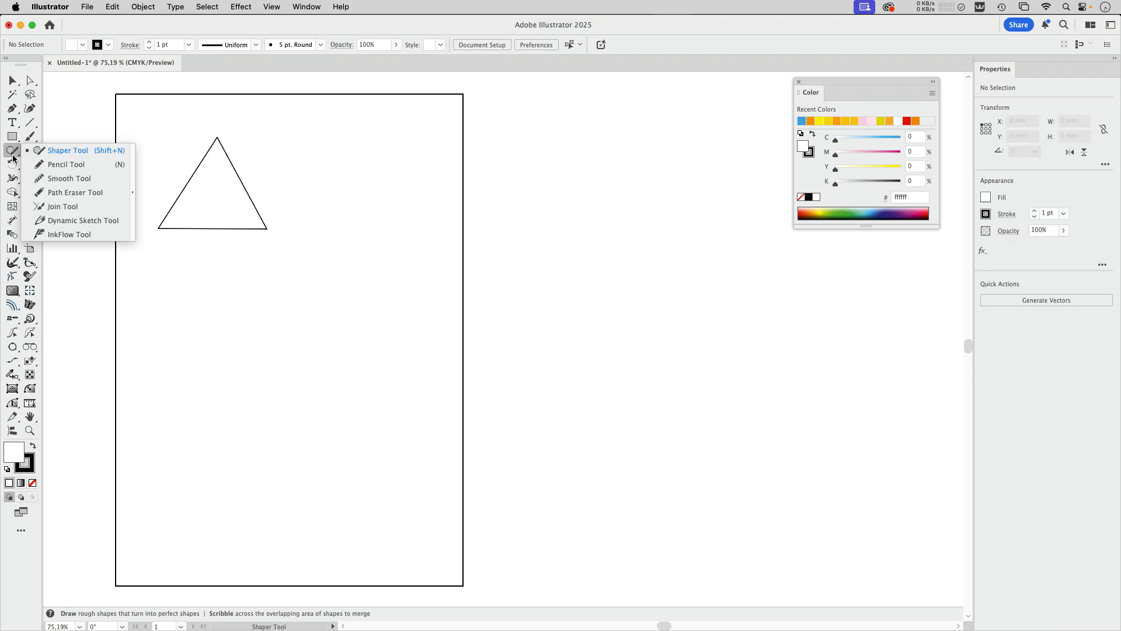
pyautogui.click(64, 164)
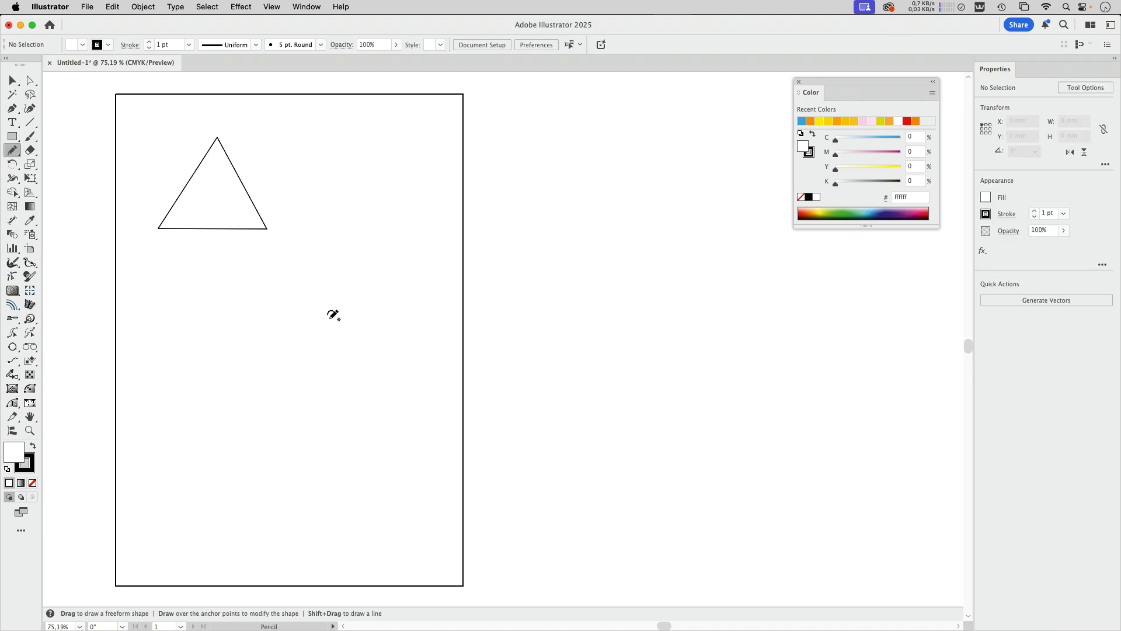
pyautogui.moveTo(329, 318)
pyautogui.mouseDown()
pyautogui.moveTo(347, 325)
pyautogui.moveTo(337, 311)
pyautogui.mouseUp()
# - Give the freehand spot a red fill and no stroke
pyautogui.click(917, 121)
pyautogui.click(33, 473)
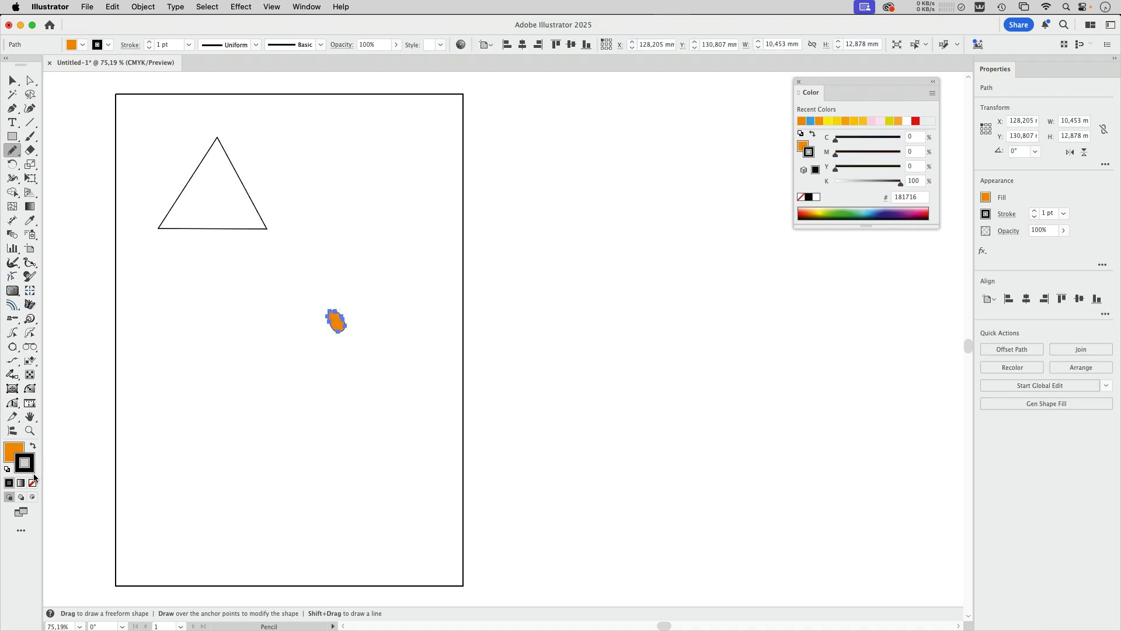
pyautogui.click(32, 482)
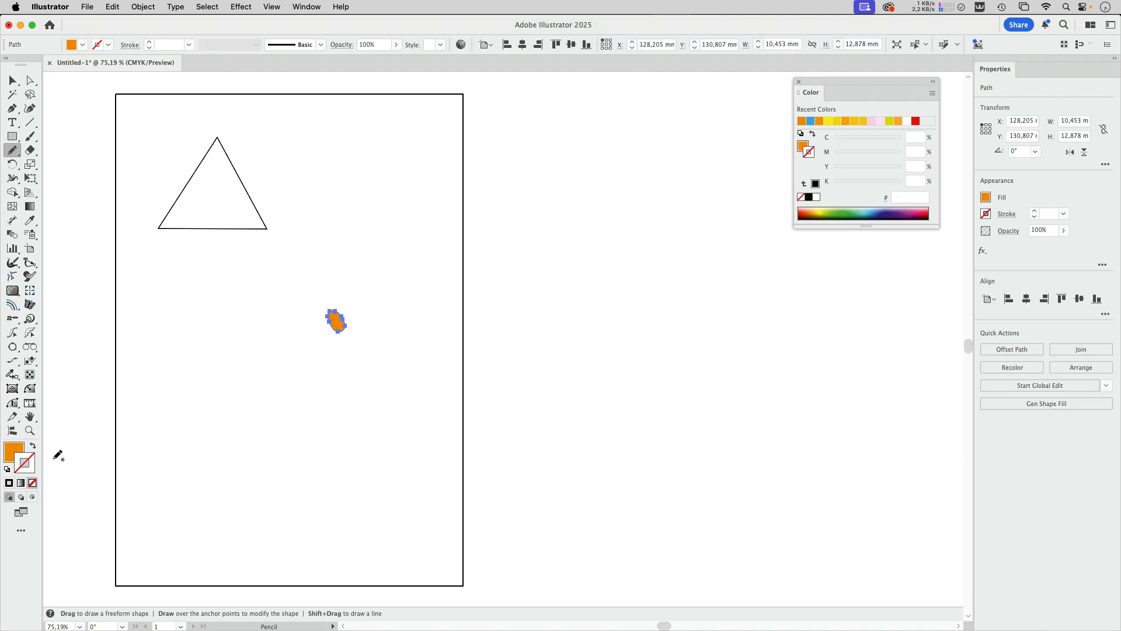
pyautogui.click(915, 122)
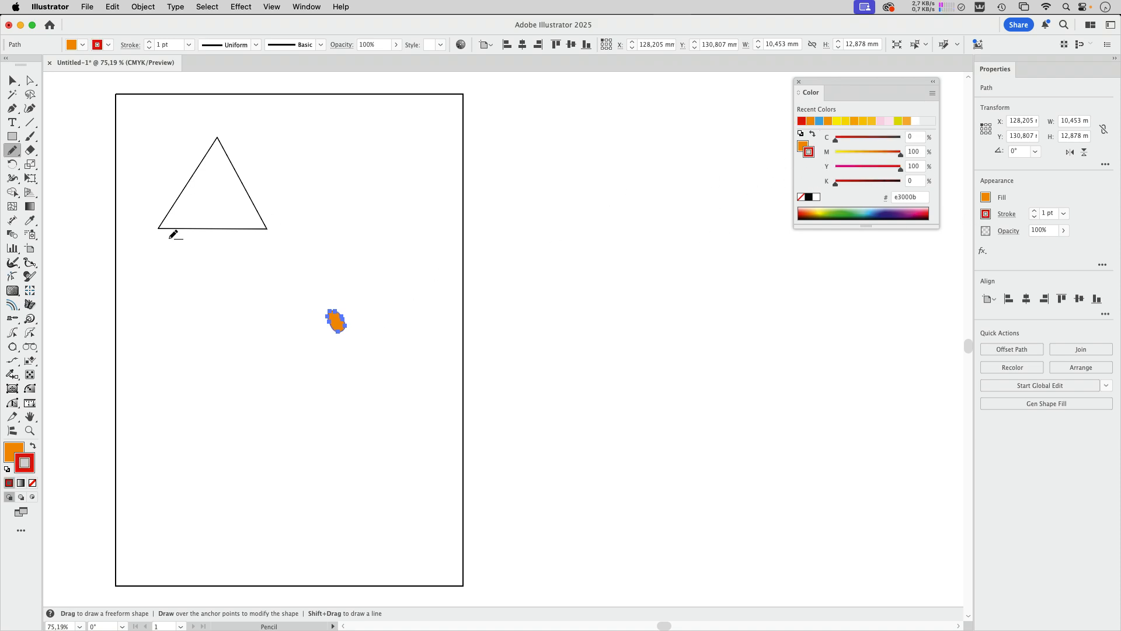
pyautogui.click(33, 447)
pyautogui.click(33, 482)
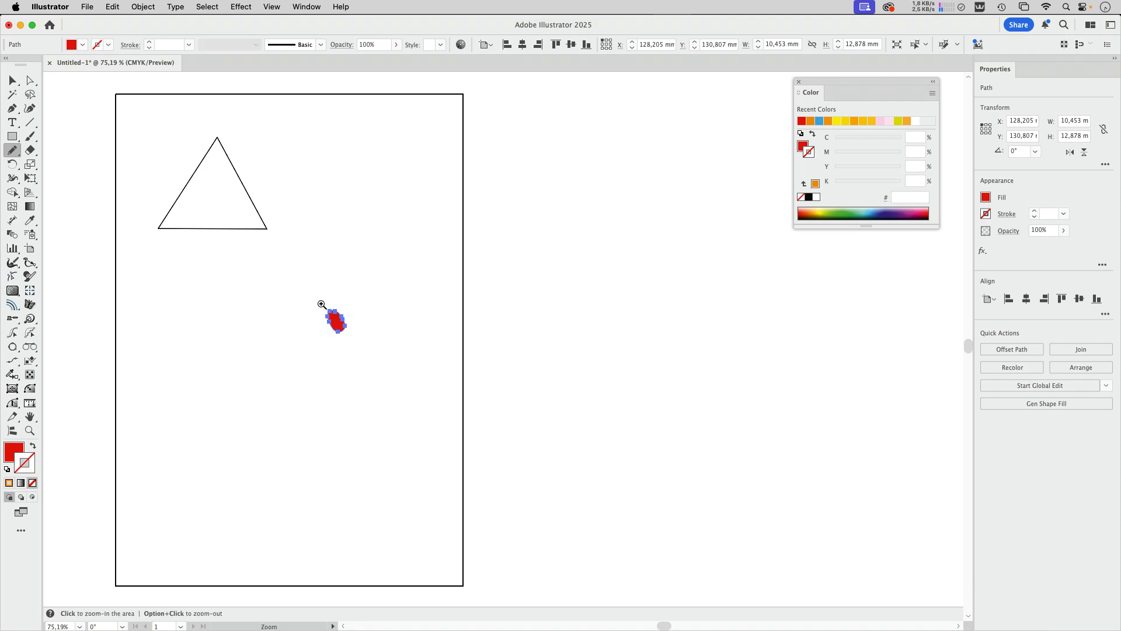
# - Draw four more small, irregular red spots scattered around the first one with the Pencil tool
pyautogui.moveTo(320, 303)
pyautogui.mouseDown()
pyautogui.moveTo(535, 310)
pyautogui.moveTo(569, 327)
pyautogui.mouseUp()
pyautogui.moveTo(509, 394); pyautogui.dragTo(377, 266)
pyautogui.moveTo(354, 230)
pyautogui.mouseDown()
pyautogui.moveTo(343, 262)
pyautogui.moveTo(385, 260)
pyautogui.moveTo(364, 232)
pyautogui.mouseUp()
pyautogui.moveTo(169, 290)
pyautogui.mouseDown()
pyautogui.moveTo(135, 303)
pyautogui.moveTo(171, 290)
pyautogui.mouseUp()
pyautogui.moveTo(347, 350)
pyautogui.mouseDown()
pyautogui.moveTo(319, 374)
pyautogui.moveTo(348, 382)
pyautogui.moveTo(346, 353)
pyautogui.mouseUp()
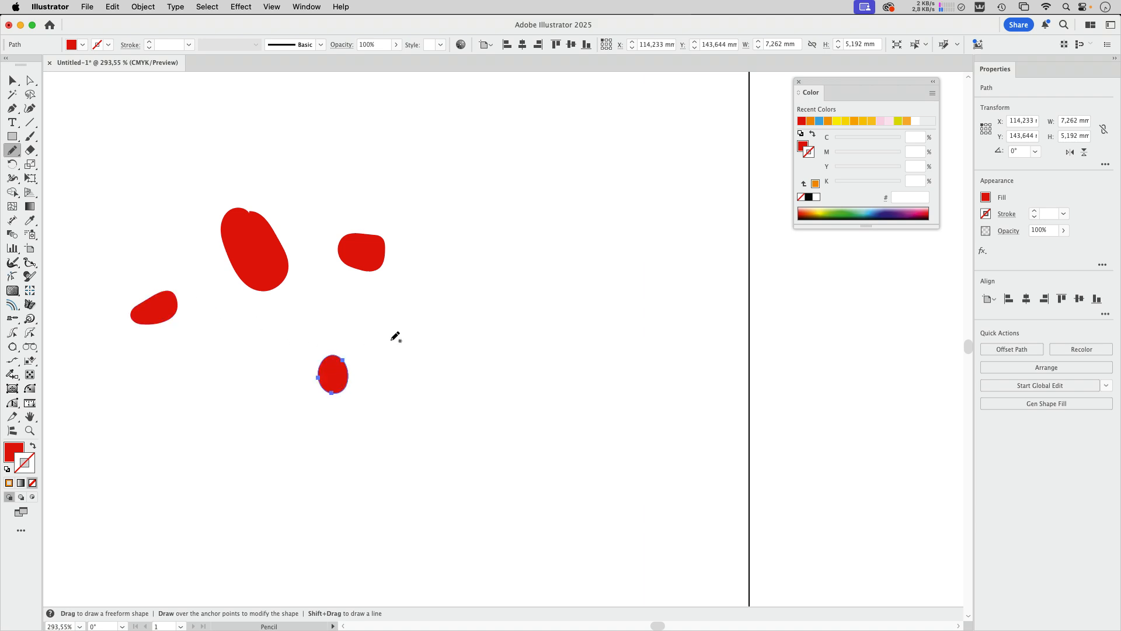
pyautogui.moveTo(452, 304)
pyautogui.mouseDown()
pyautogui.moveTo(447, 326)
pyautogui.moveTo(471, 298)
pyautogui.moveTo(457, 302)
pyautogui.mouseUp()
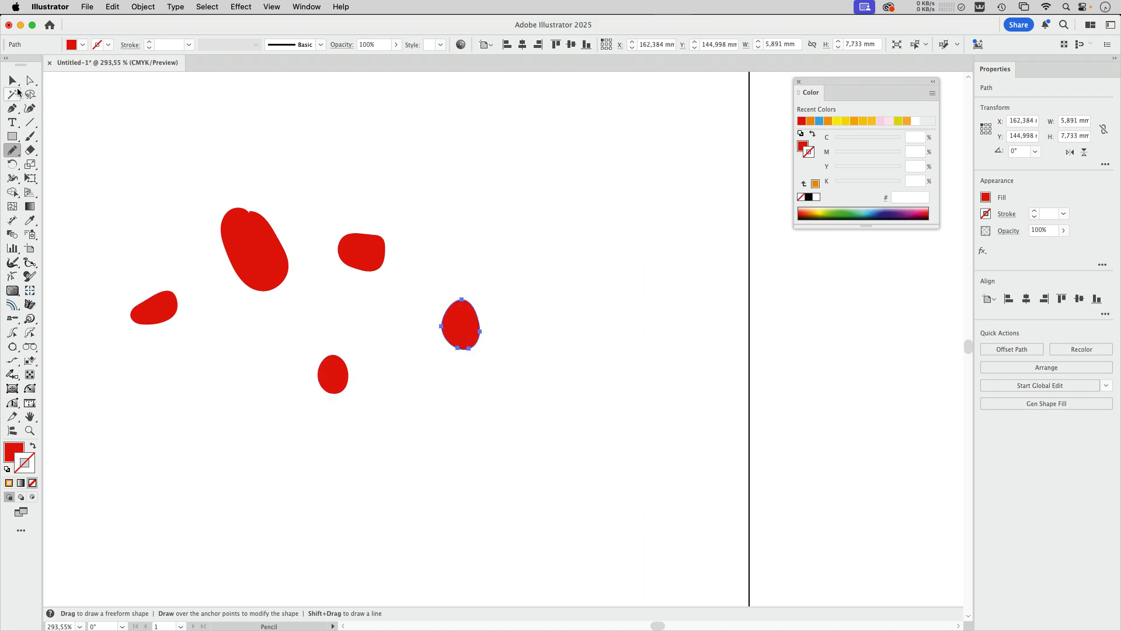
# - Select all five red spots, make a new pattern from them and acknowledge the notice about the new swatch
pyautogui.click(13, 80)
pyautogui.moveTo(72, 146); pyautogui.dragTo(575, 449)
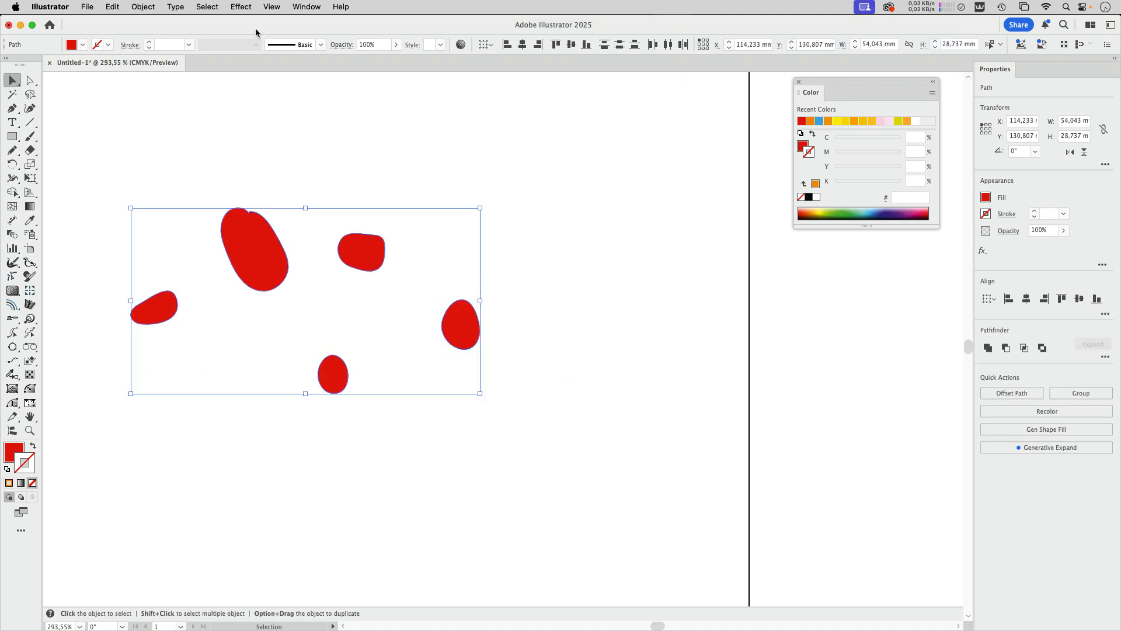
pyautogui.click(143, 7)
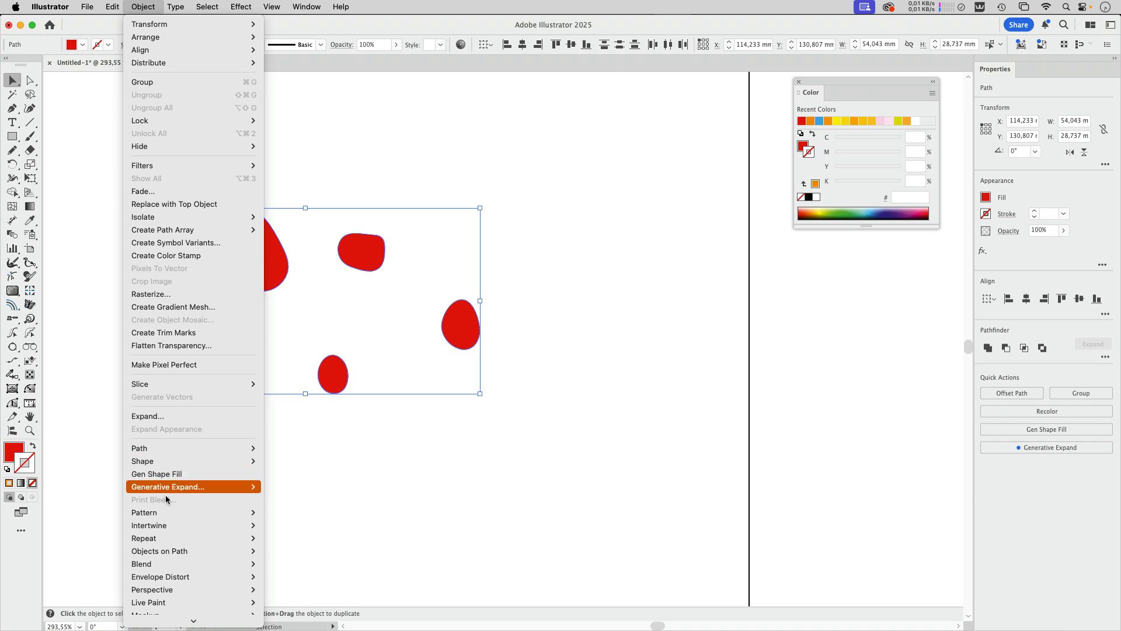
pyautogui.moveTo(167, 512)
pyautogui.click(280, 512)
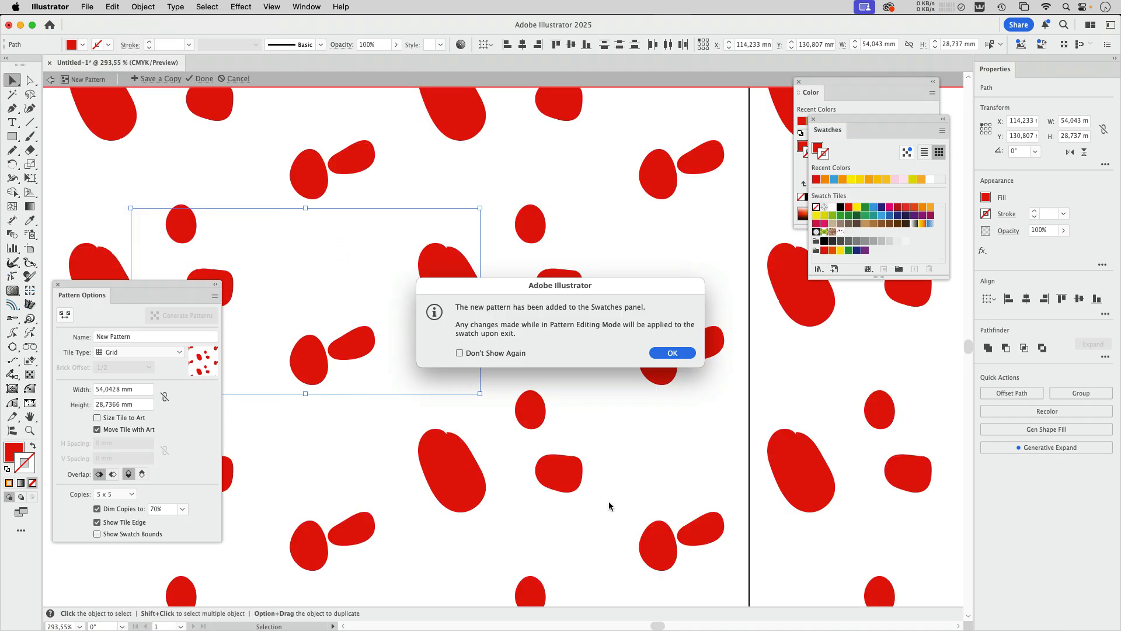
pyautogui.click(672, 353)
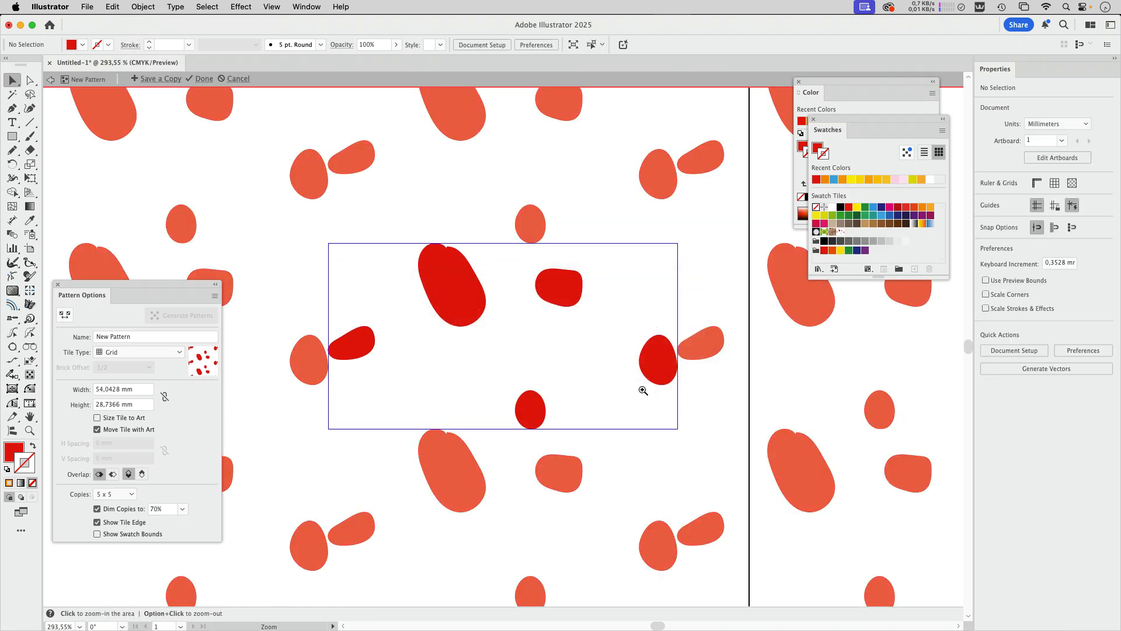
# - Set the pattern's tile type to Brick by Row and move the rightmost spot up inside the tile
pyautogui.click(108, 357)
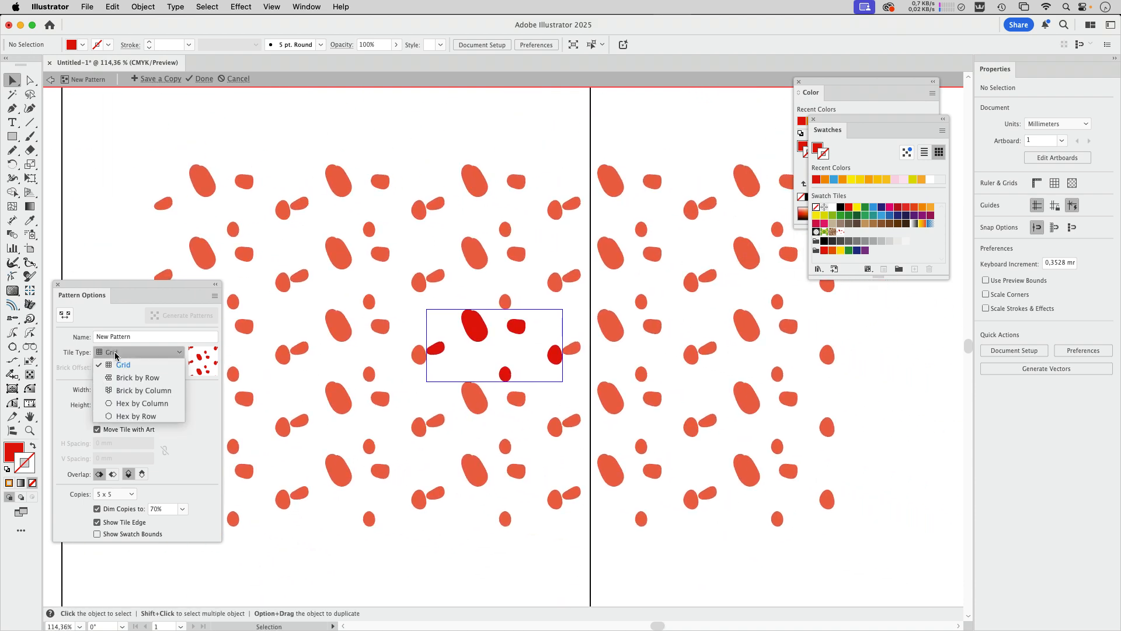
pyautogui.click(123, 378)
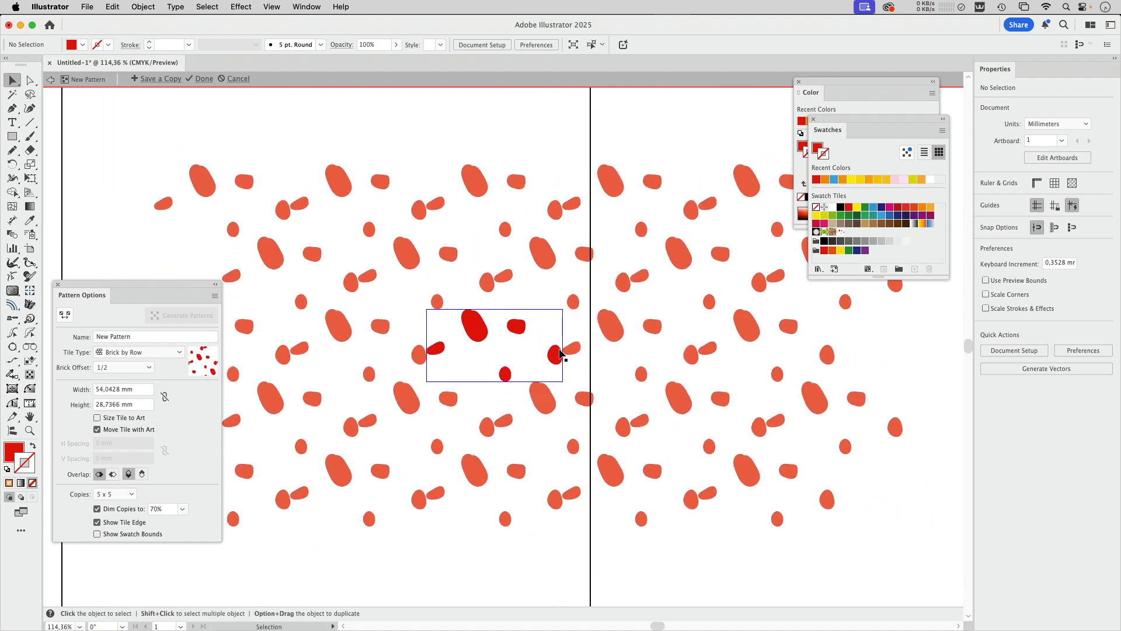
pyautogui.moveTo(556, 355); pyautogui.dragTo(549, 330)
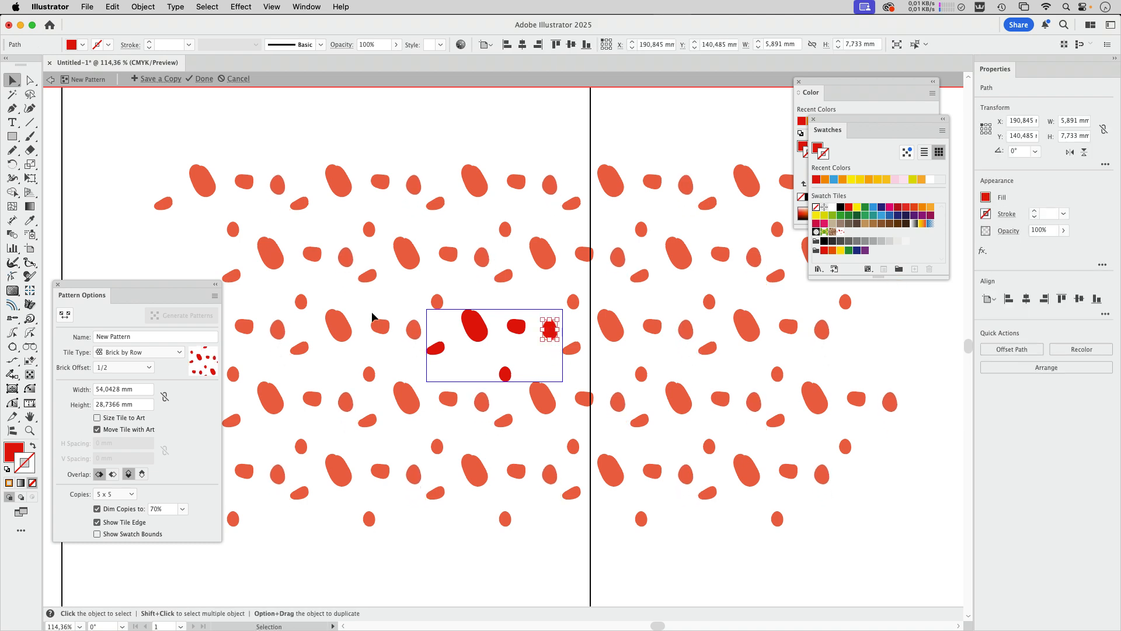
# - Draw three more tiny spots in the gaps of the pattern tile with the Pencil tool and finish editing the pattern
pyautogui.click(13, 150)
pyautogui.moveTo(465, 359); pyautogui.dragTo(462, 366)
pyautogui.moveTo(487, 294)
pyautogui.mouseDown()
pyautogui.moveTo(494, 302)
pyautogui.moveTo(489, 295)
pyautogui.mouseUp()
pyautogui.moveTo(524, 348); pyautogui.dragTo(522, 349)
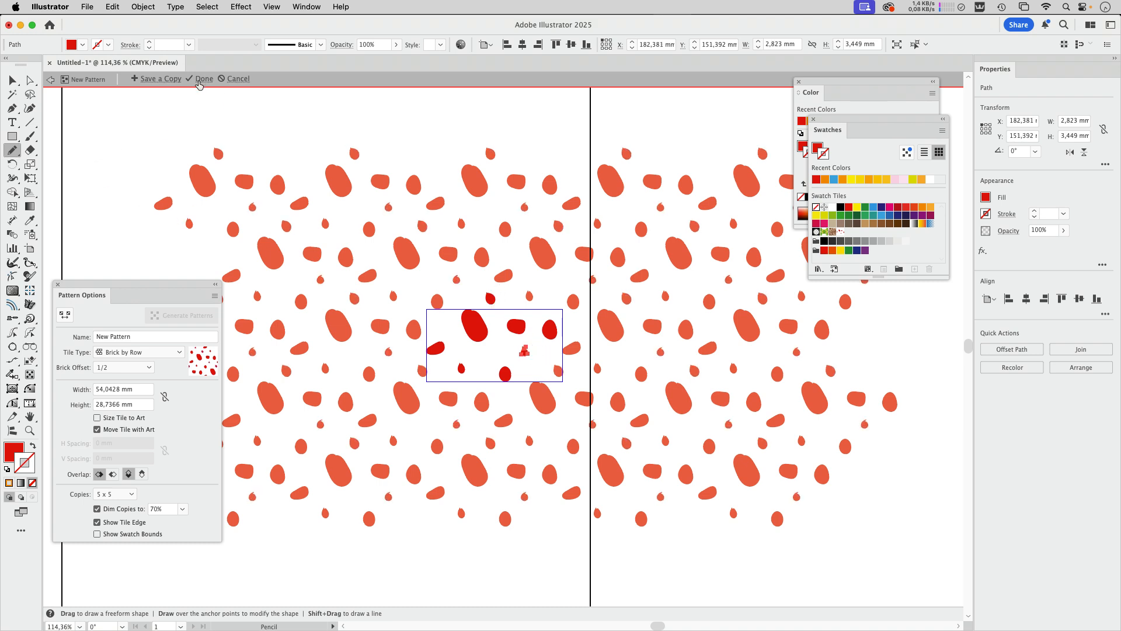
pyautogui.click(199, 82)
# - Fill the triangle with the new red spot pattern swatch, keeping its black stroke, and deselect it
pyautogui.click(13, 83)
pyautogui.moveTo(250, 135); pyautogui.dragTo(263, 229)
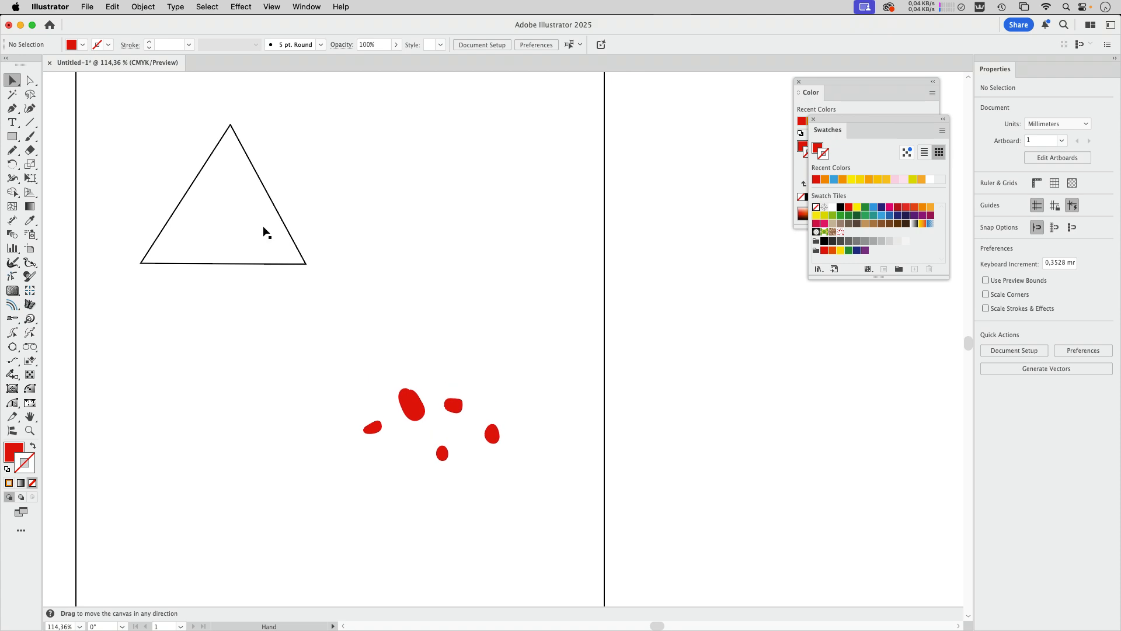
pyautogui.moveTo(307, 179); pyautogui.dragTo(141, 283)
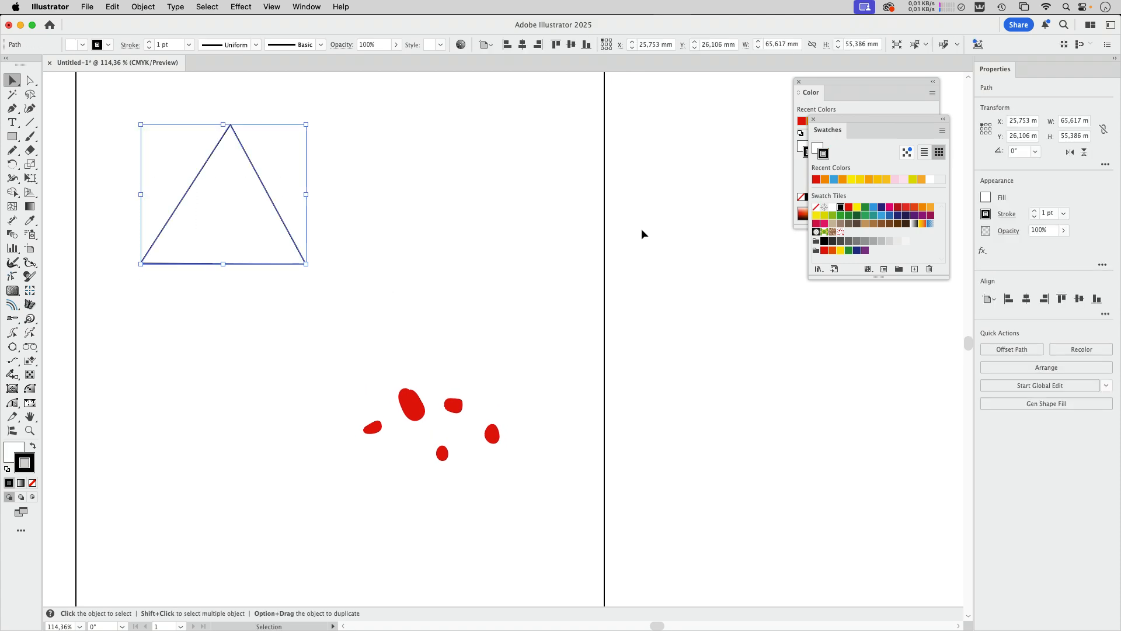
pyautogui.click(819, 148)
pyautogui.click(841, 232)
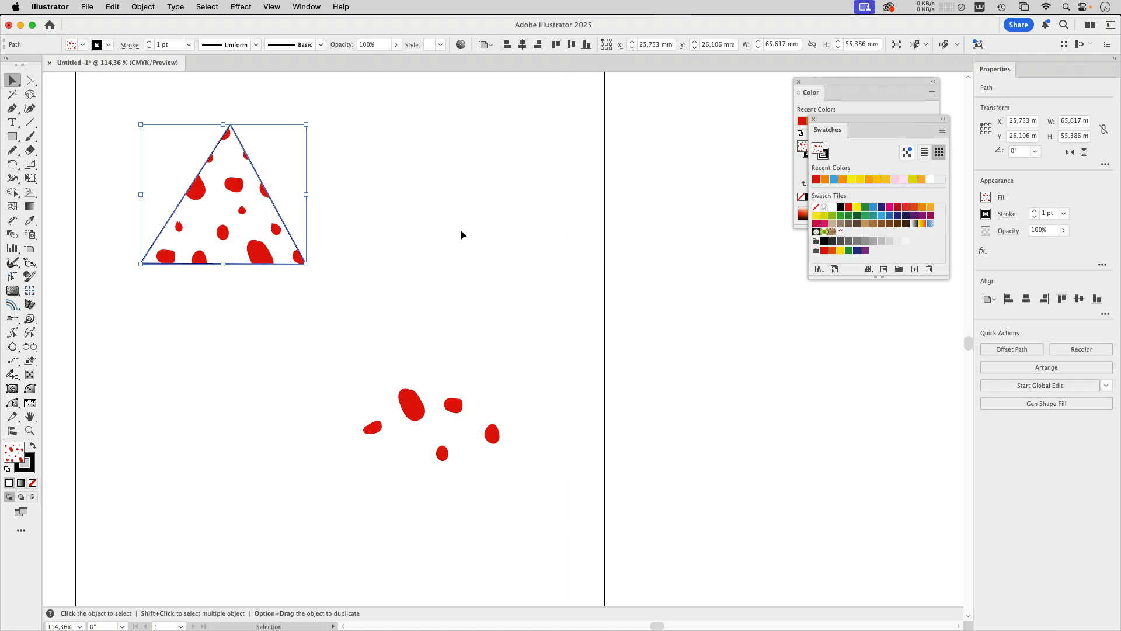
pyautogui.click(385, 225)
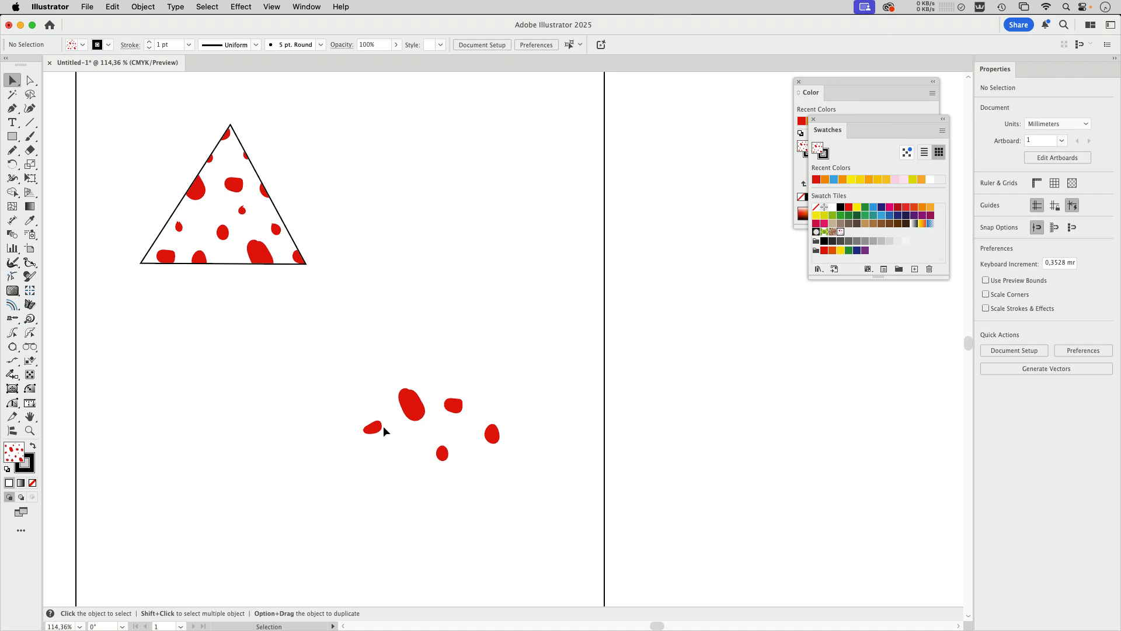
# - Move the largest red spot up away from the others and display the Brushes panel beside the artwork
pyautogui.moveTo(376, 427); pyautogui.dragTo(469, 328)
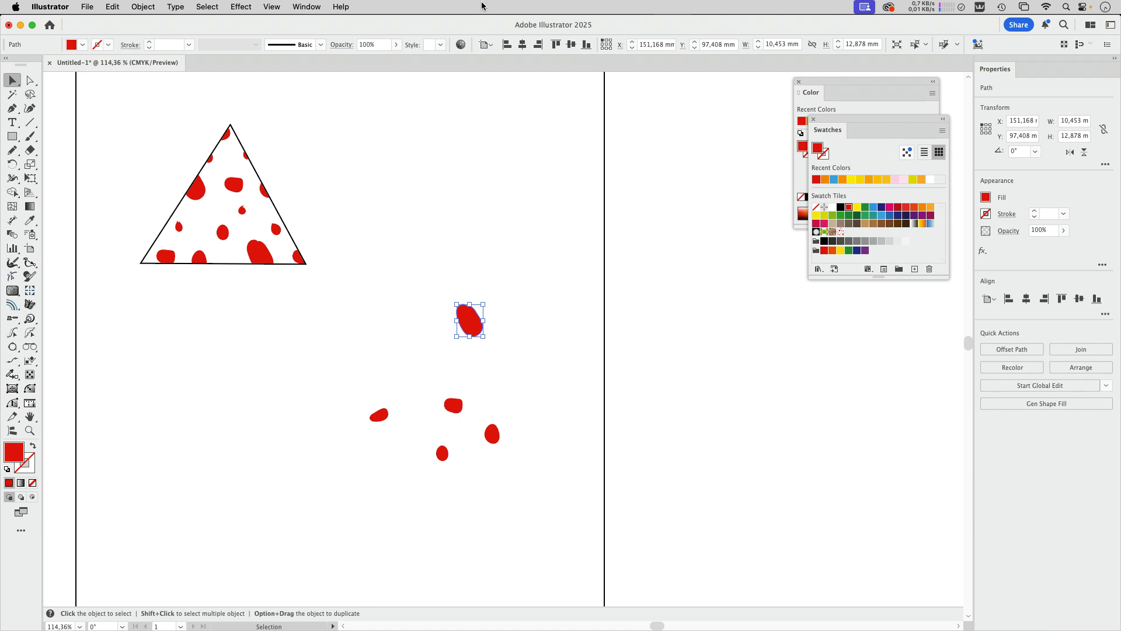
pyautogui.click(316, 7)
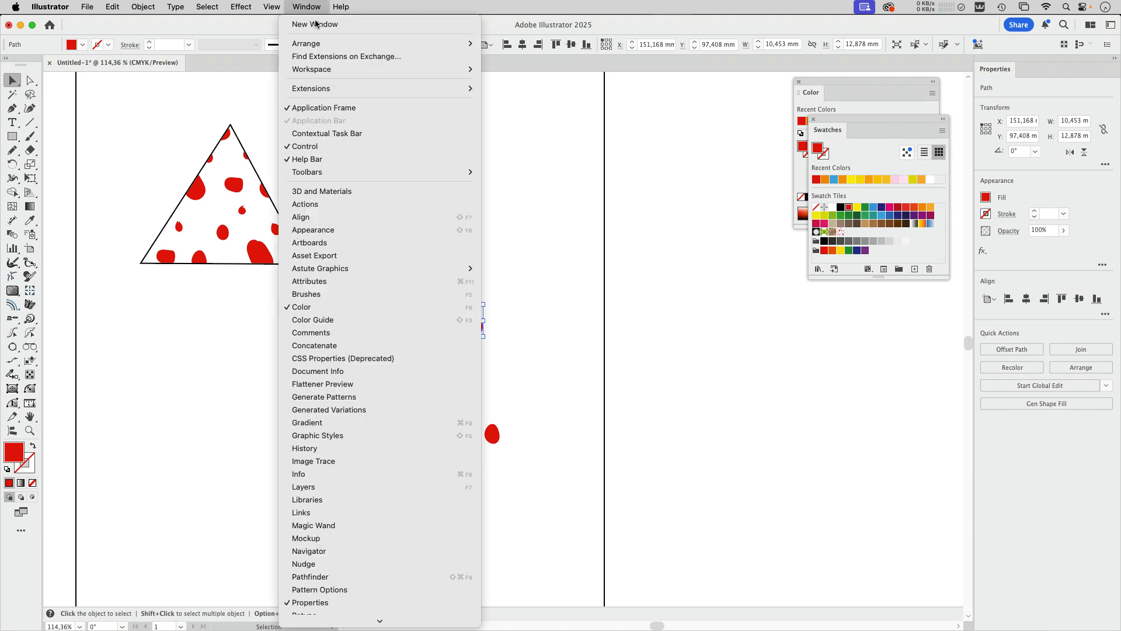
pyautogui.click(343, 295)
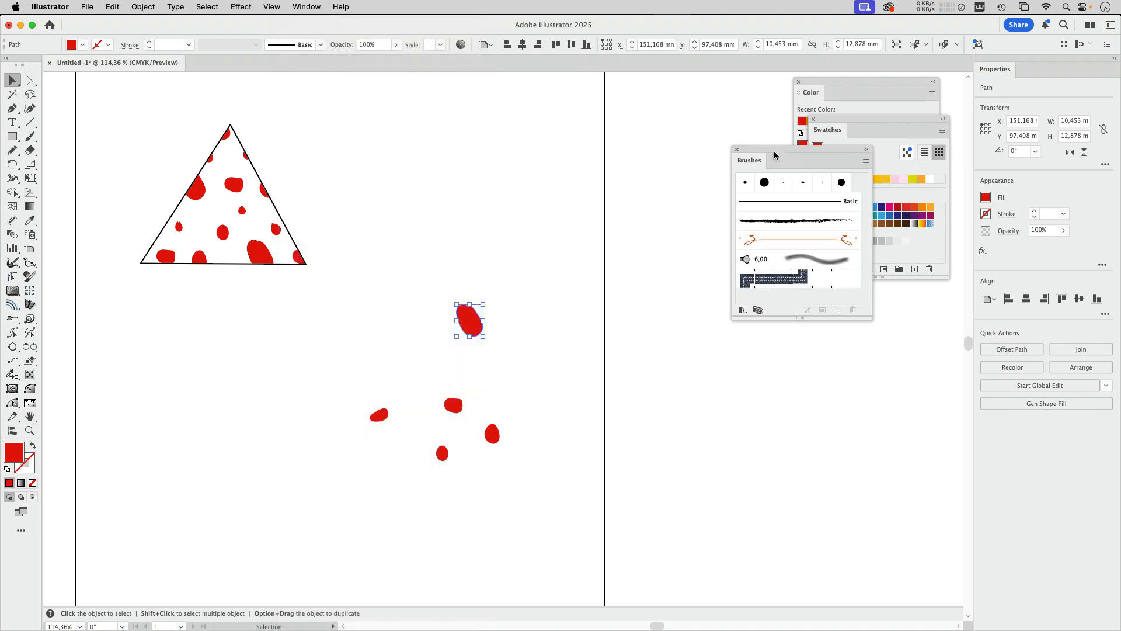
pyautogui.moveTo(775, 155); pyautogui.dragTo(626, 145)
# - Recolor the largest spot's fill to black and start a new scatter brush from it
pyautogui.moveTo(474, 322)
pyautogui.mouseDown()
pyautogui.moveTo(587, 267)
pyautogui.moveTo(637, 277)
pyautogui.mouseUp()
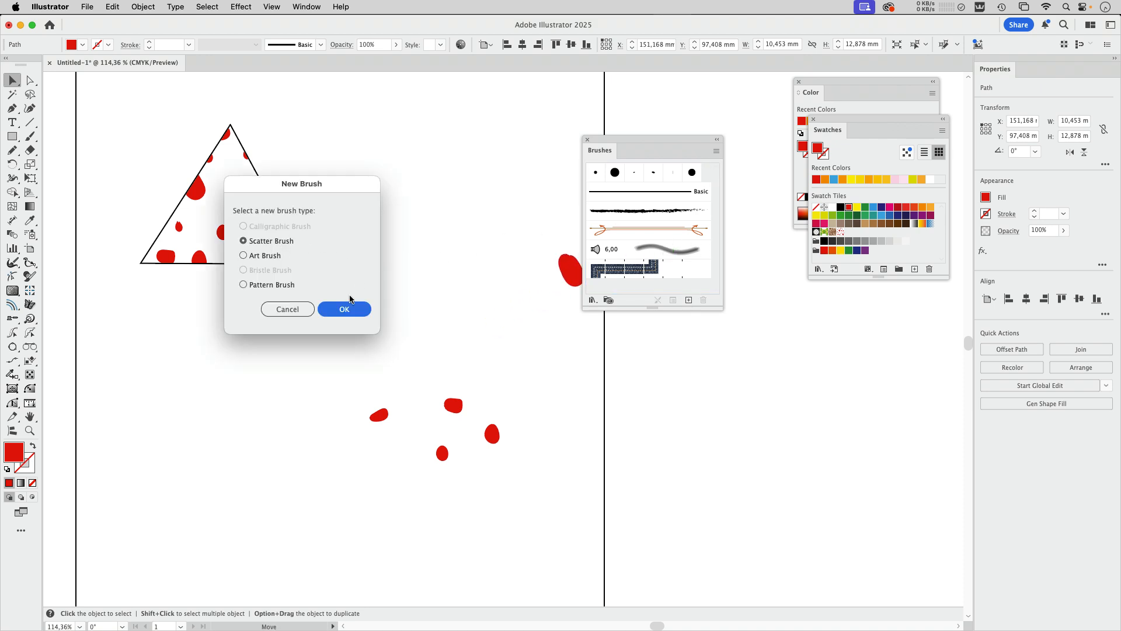
pyautogui.click(301, 310)
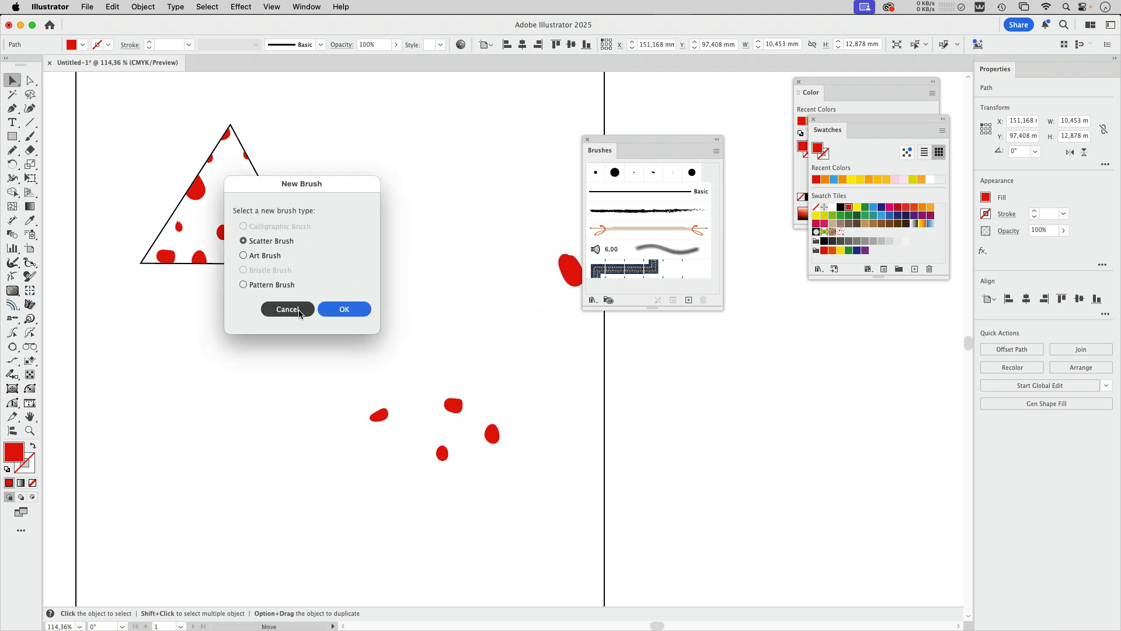
pyautogui.click(840, 208)
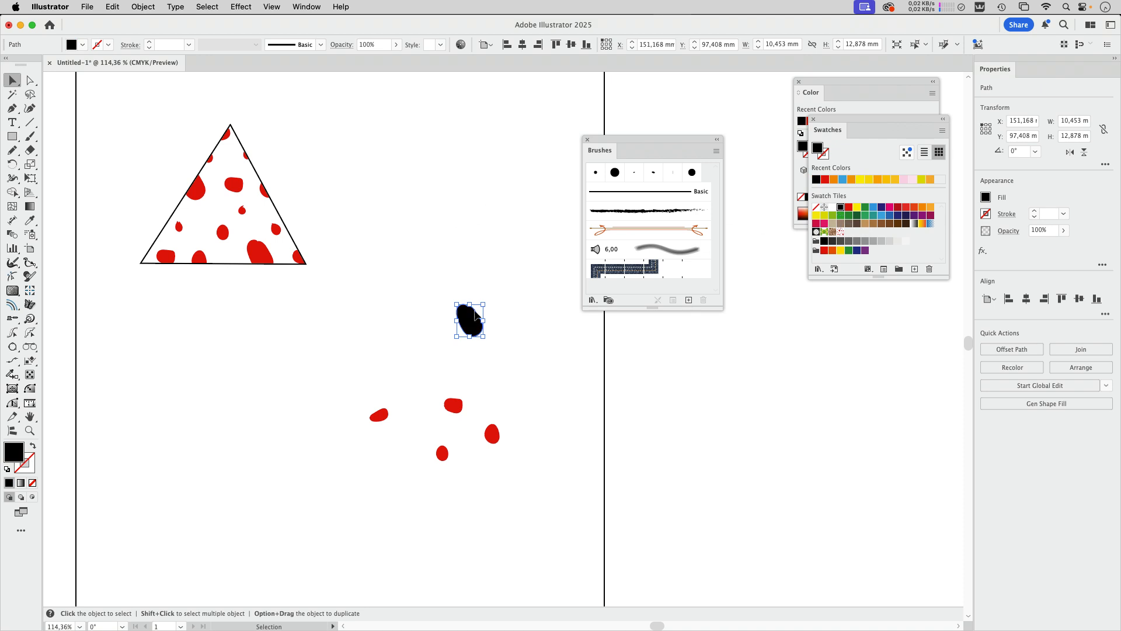
pyautogui.moveTo(470, 325)
pyautogui.mouseDown()
pyautogui.moveTo(570, 263)
pyautogui.moveTo(628, 245)
pyautogui.mouseUp()
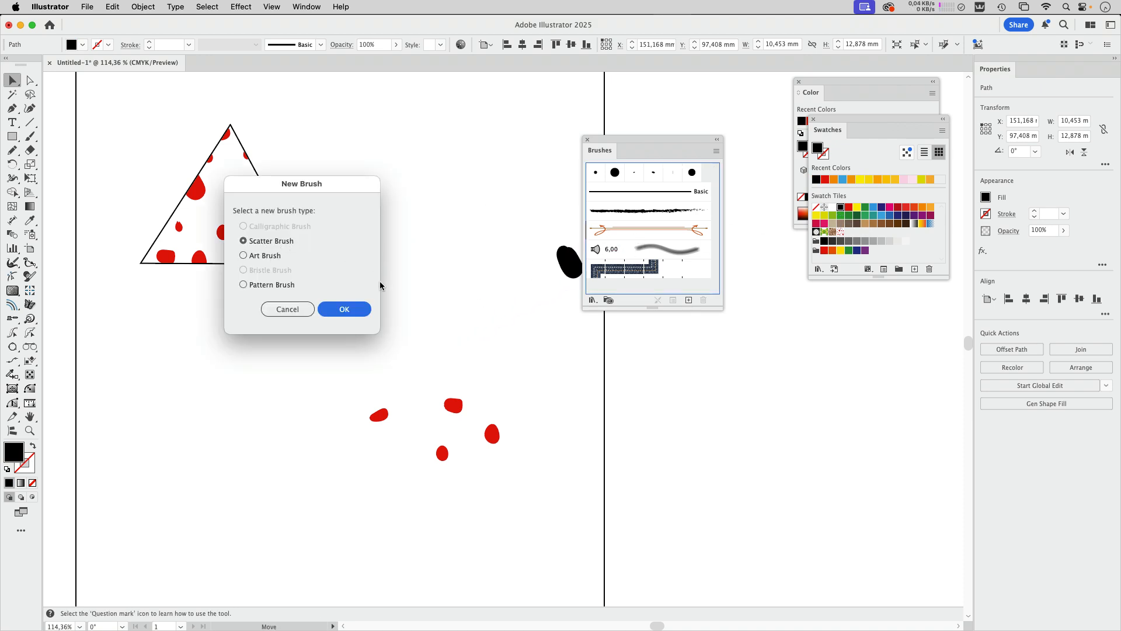
pyautogui.click(353, 309)
# - Set the scatter brush's size, spacing, scatter and rotation all to Random
pyautogui.click(474, 254)
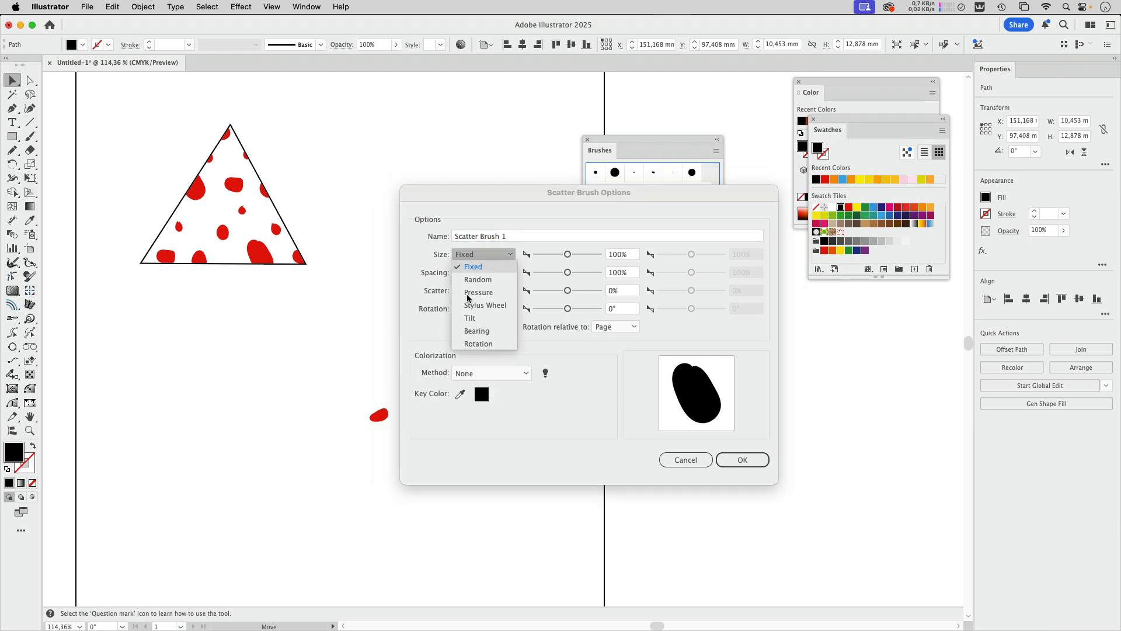
pyautogui.click(470, 304)
pyautogui.click(473, 259)
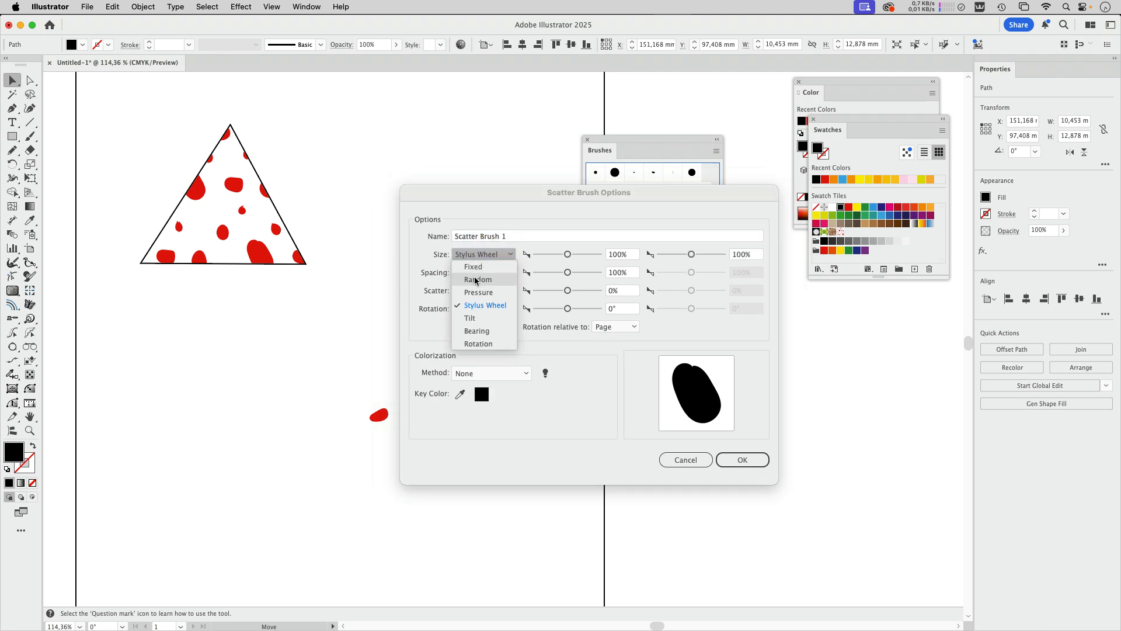
pyautogui.click(477, 279)
pyautogui.click(476, 273)
pyautogui.click(478, 297)
pyautogui.click(476, 291)
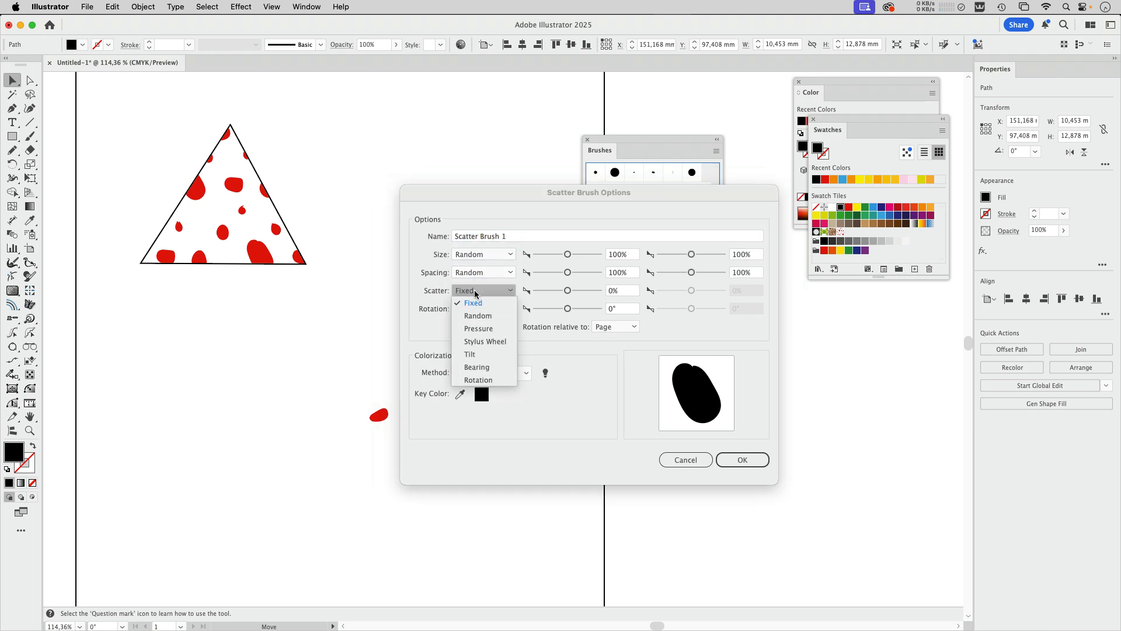
pyautogui.click(476, 313)
pyautogui.click(475, 310)
pyautogui.click(476, 329)
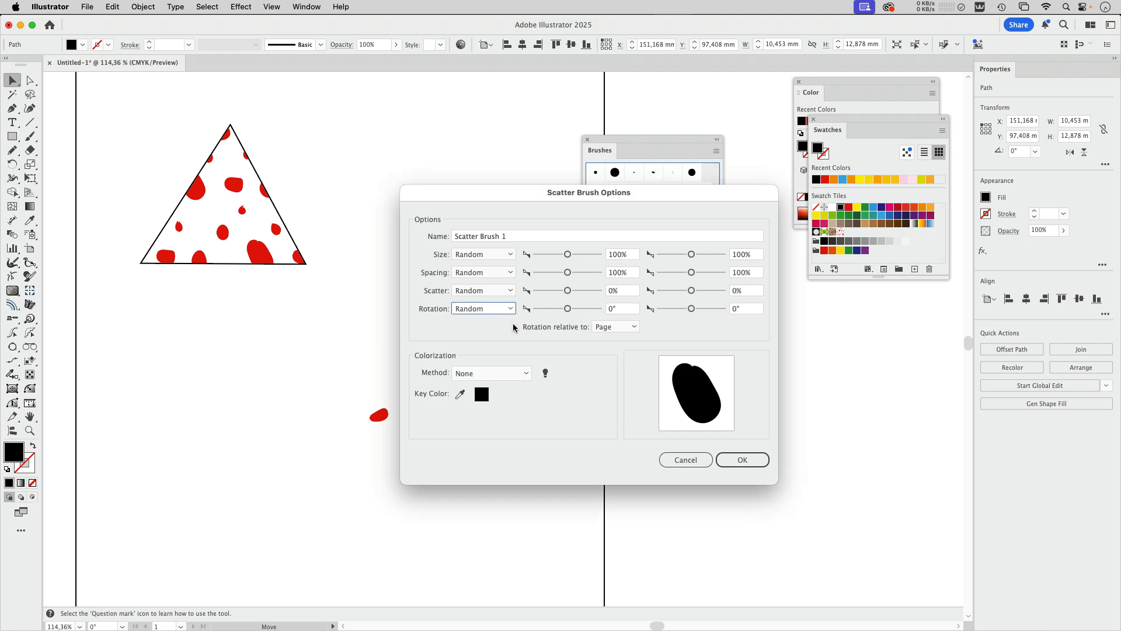
# - Set the brush's random spacing range to 18%–87% and its random size range to 33%–91%
pyautogui.moveTo(567, 272); pyautogui.dragTo(538, 276)
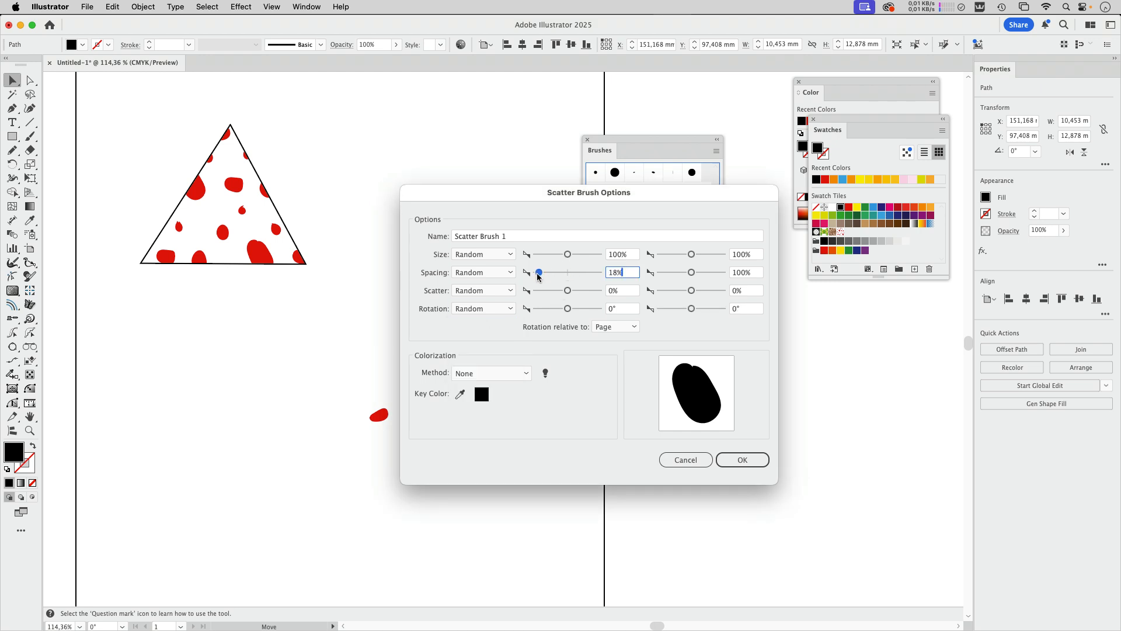
pyautogui.moveTo(691, 272); pyautogui.dragTo(687, 273)
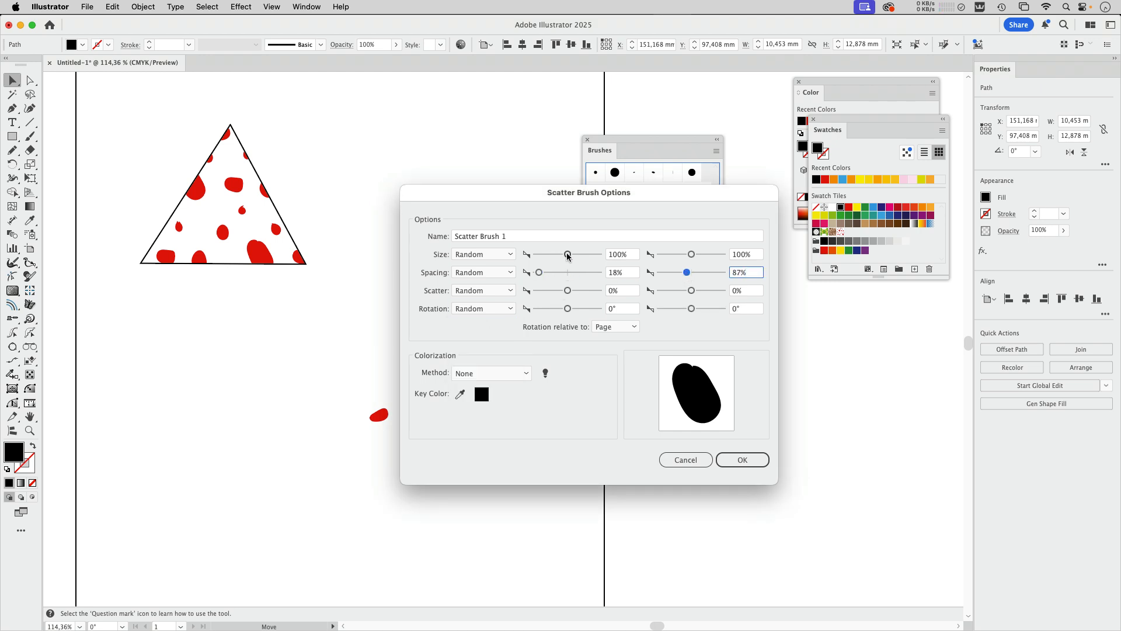
pyautogui.moveTo(567, 254); pyautogui.dragTo(544, 258)
pyautogui.moveTo(691, 256); pyautogui.dragTo(688, 255)
# - Set the brush's random scatter range to −52%–46% and its random rotation range to −180°–180°
pyautogui.moveTo(566, 290); pyautogui.dragTo(560, 291)
pyautogui.moveTo(691, 290); pyautogui.dragTo(693, 291)
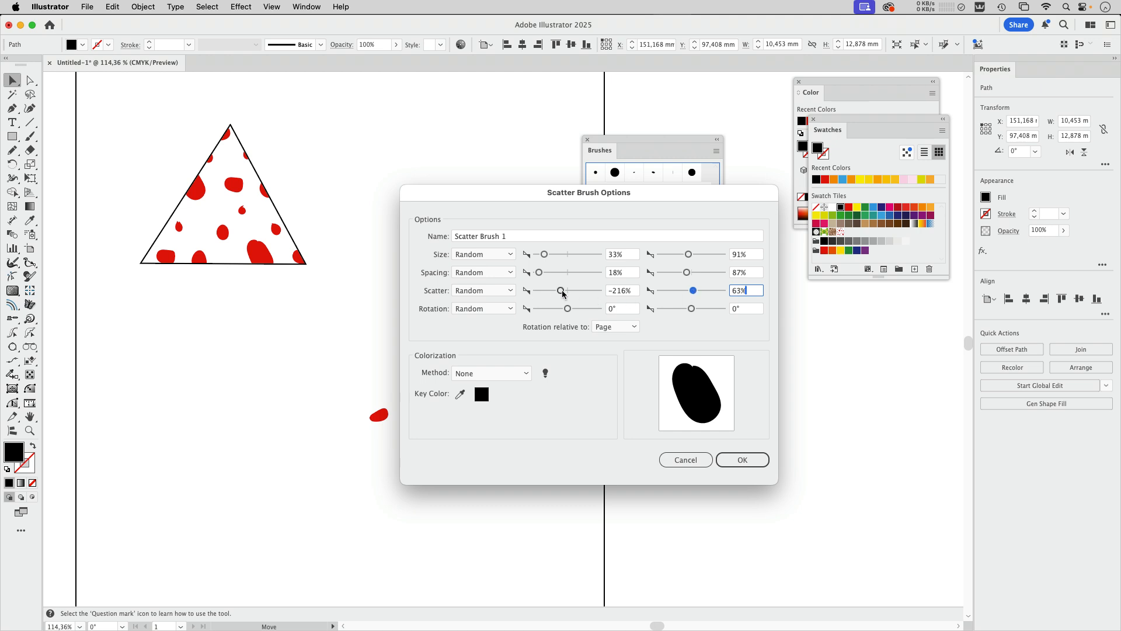
pyautogui.moveTo(561, 291); pyautogui.dragTo(566, 292)
pyautogui.moveTo(693, 290); pyautogui.dragTo(695, 291)
pyautogui.moveTo(567, 309); pyautogui.dragTo(532, 310)
pyautogui.click(692, 308)
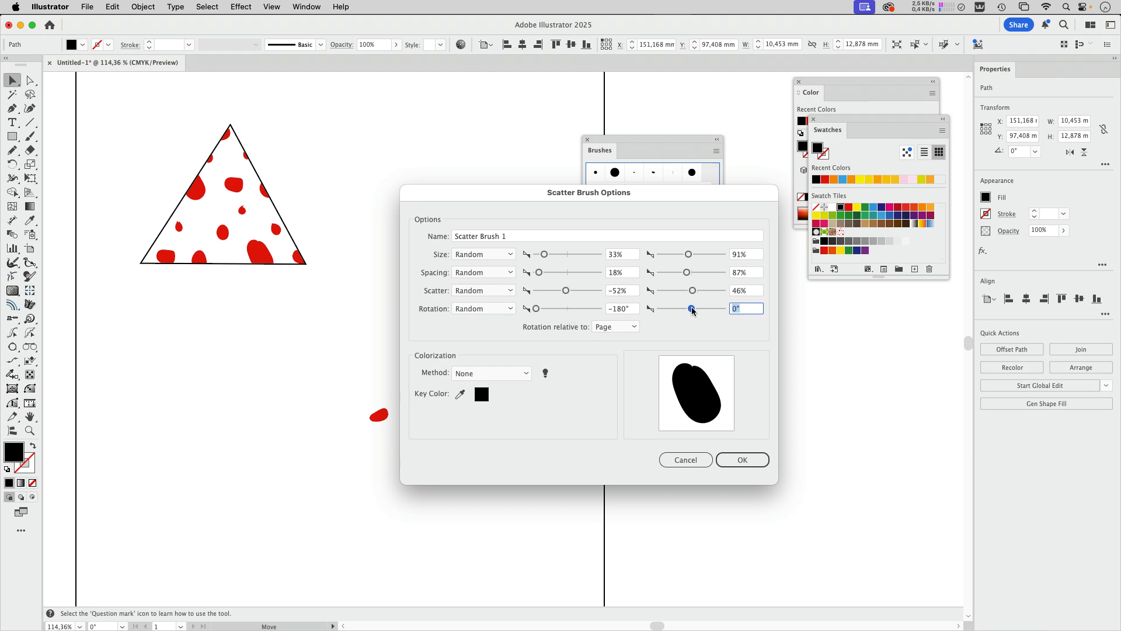
pyautogui.moveTo(692, 310); pyautogui.dragTo(777, 311)
# - Make the brush's rotation relative to Path, set its colorization method to Tints, and save the new brush
pyautogui.click(607, 328)
pyautogui.click(607, 354)
pyautogui.click(495, 374)
pyautogui.click(498, 398)
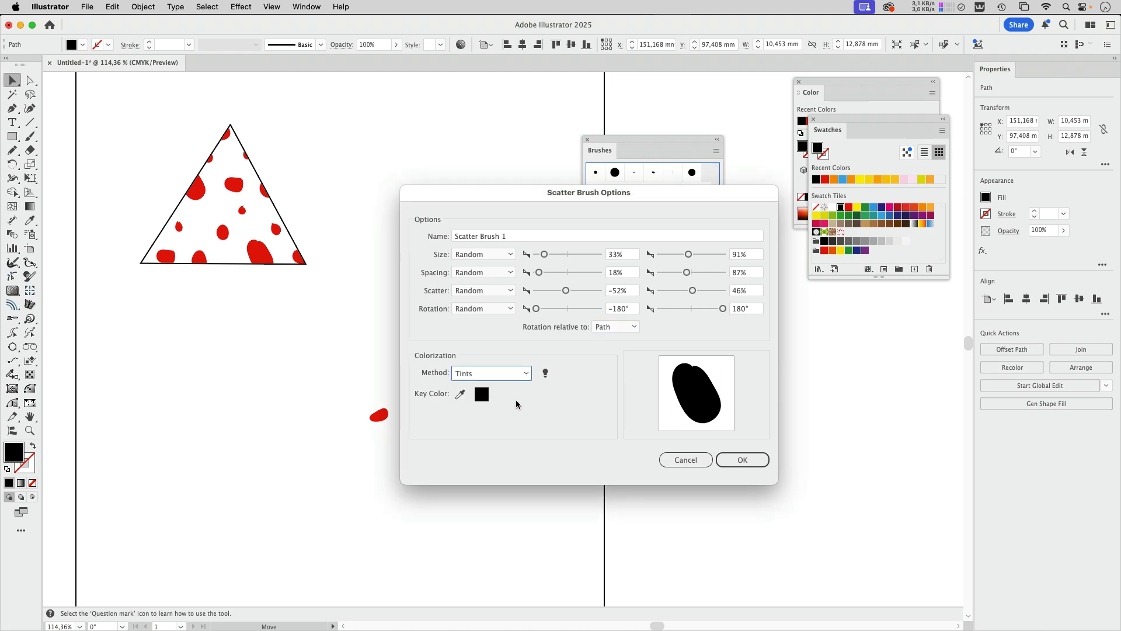
pyautogui.click(751, 459)
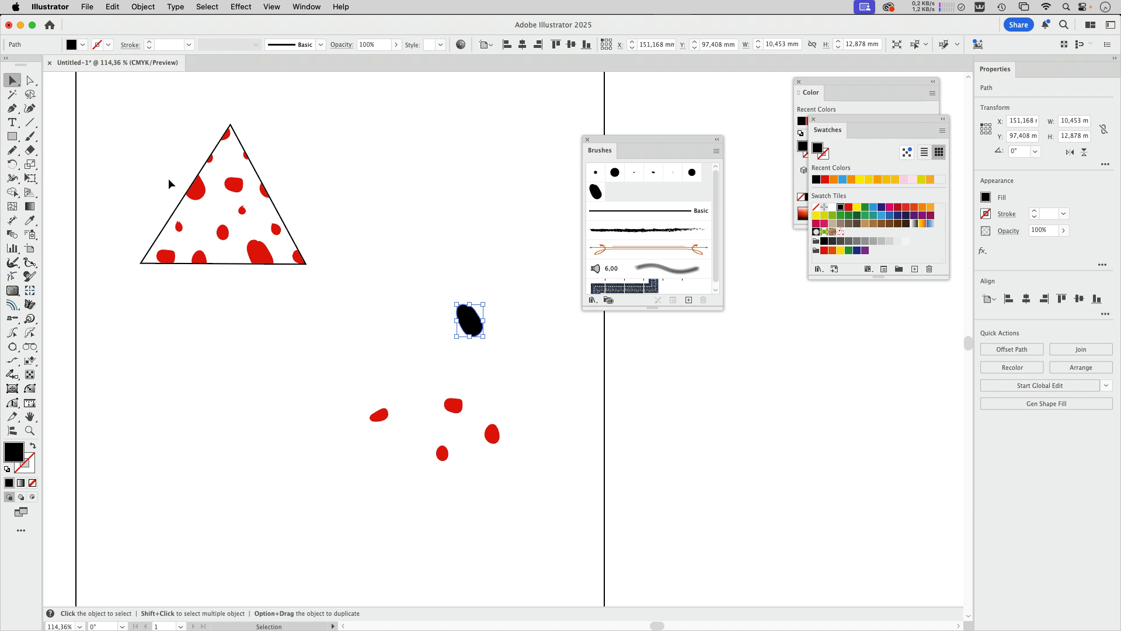
# - Apply the new scatter brush to the triangle's outline and color the stroke red
pyautogui.click(246, 177)
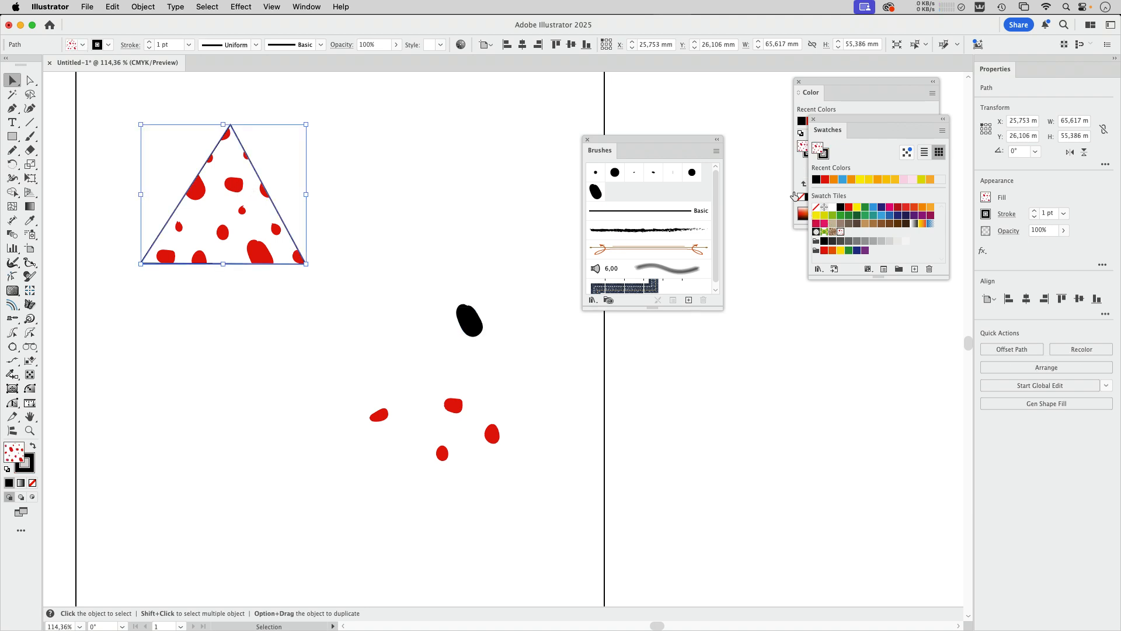
pyautogui.click(824, 154)
pyautogui.click(596, 192)
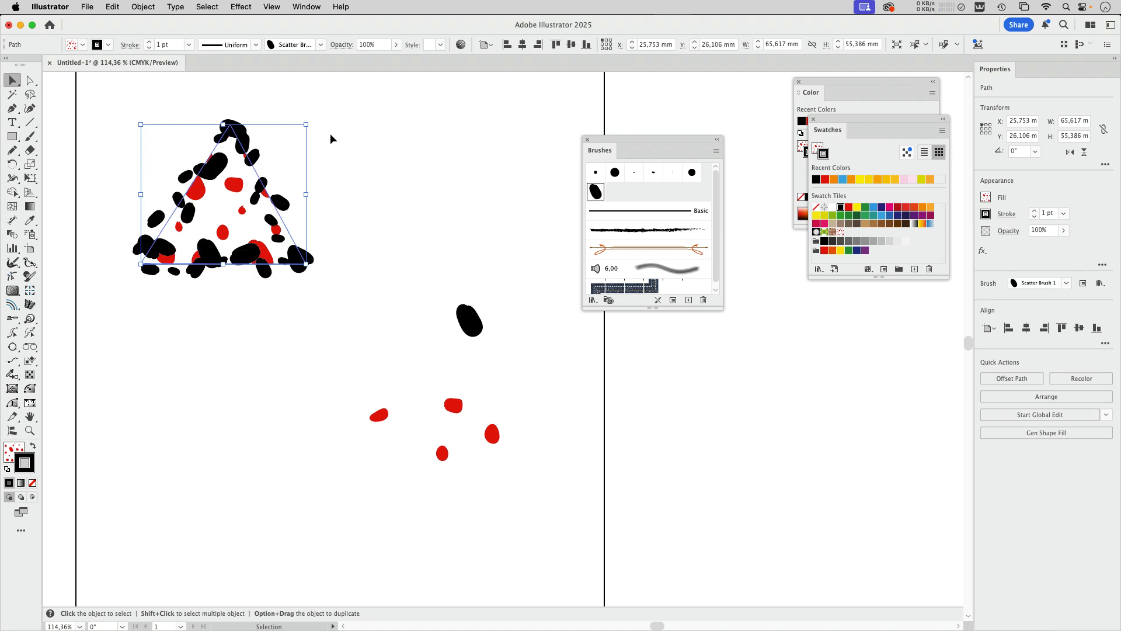
pyautogui.click(107, 44)
pyautogui.click(40, 127)
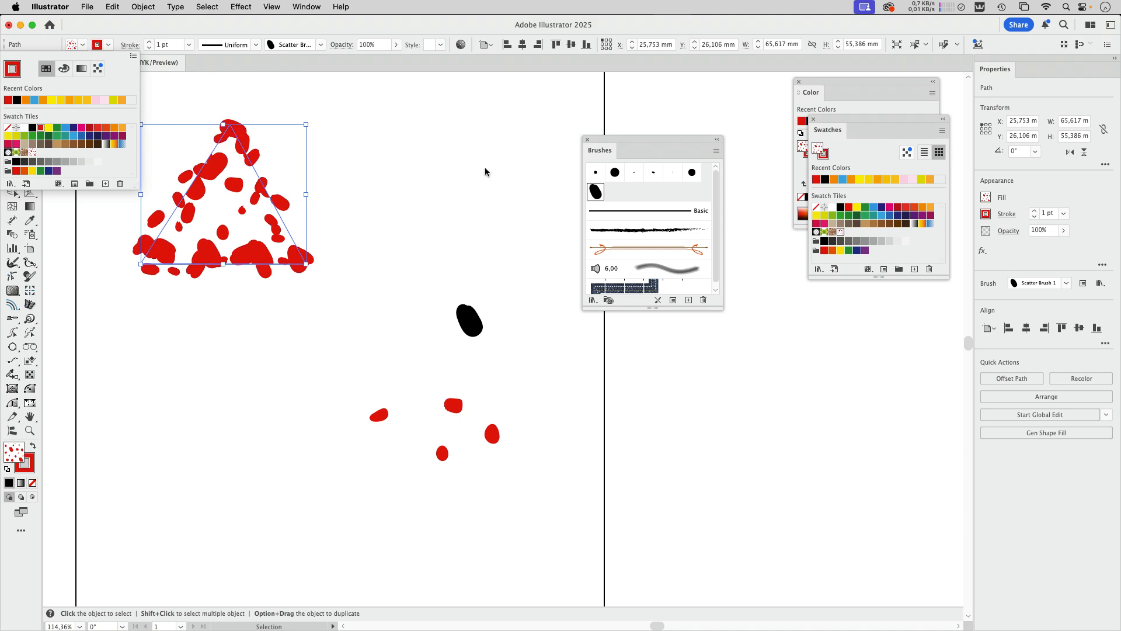
pyautogui.press('Escape')
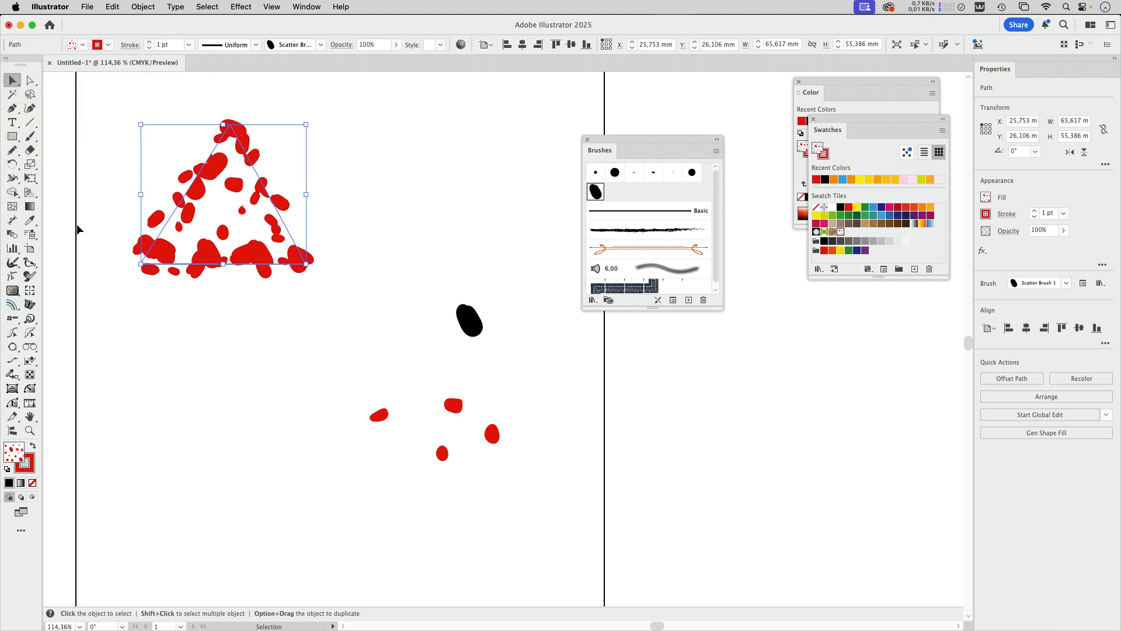
# - Draw a freehand S-shaped curve about 62 × 175 mm beside the triangle with the Pencil tool and remove its fill
pyautogui.click(12, 150)
pyautogui.moveTo(435, 130)
pyautogui.mouseDown()
pyautogui.moveTo(333, 321)
pyautogui.moveTo(341, 528)
pyautogui.moveTo(417, 578)
pyautogui.mouseUp()
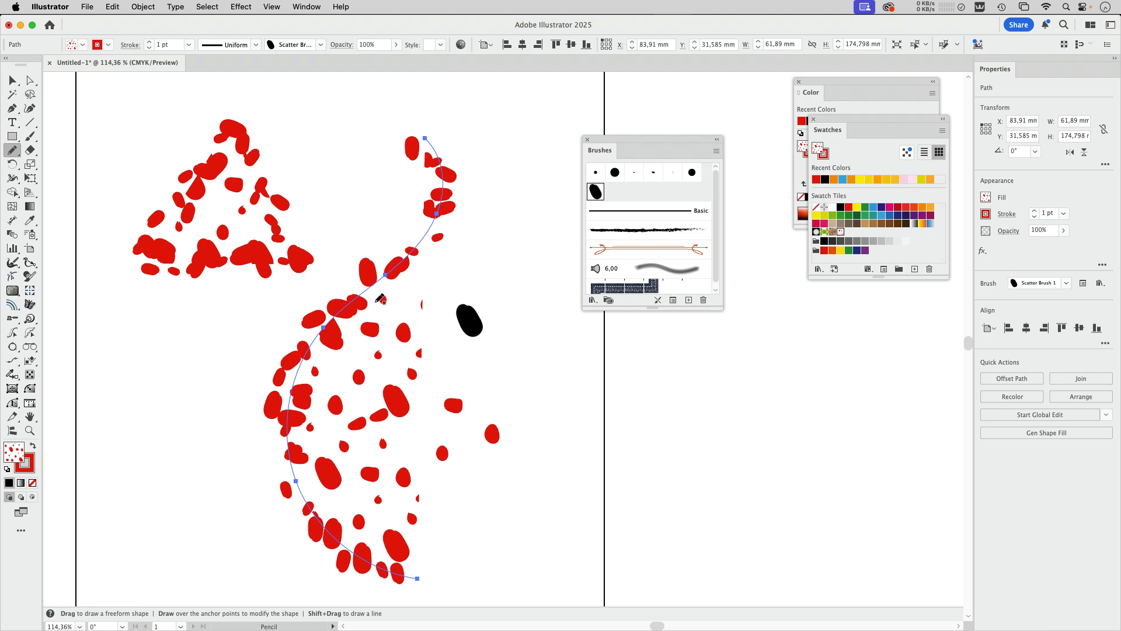
pyautogui.click(82, 45)
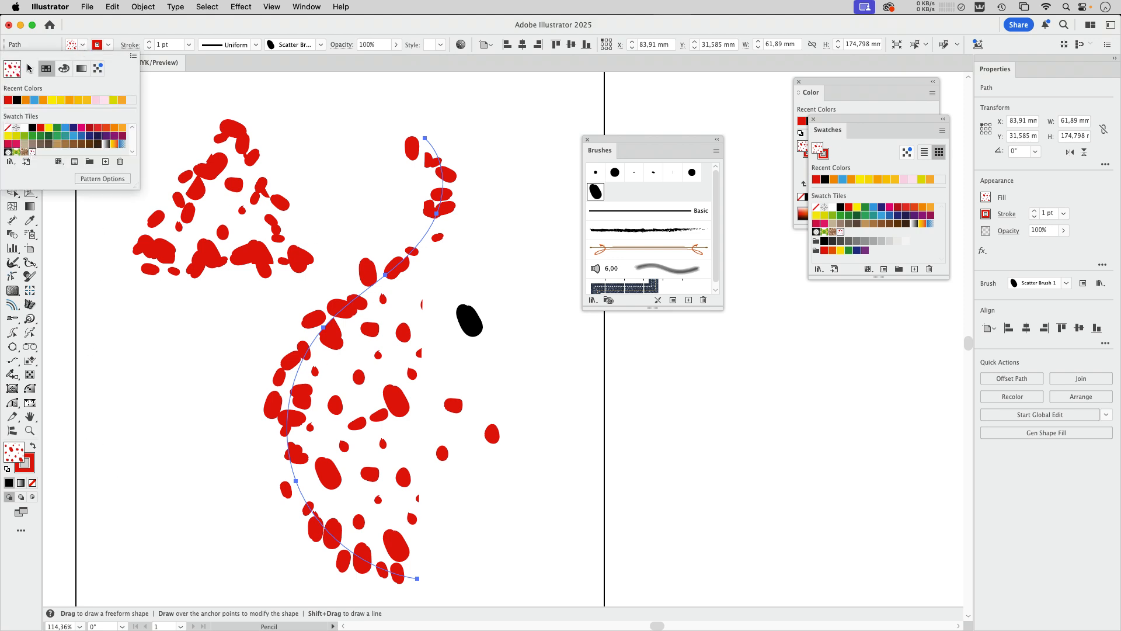
pyautogui.click(8, 131)
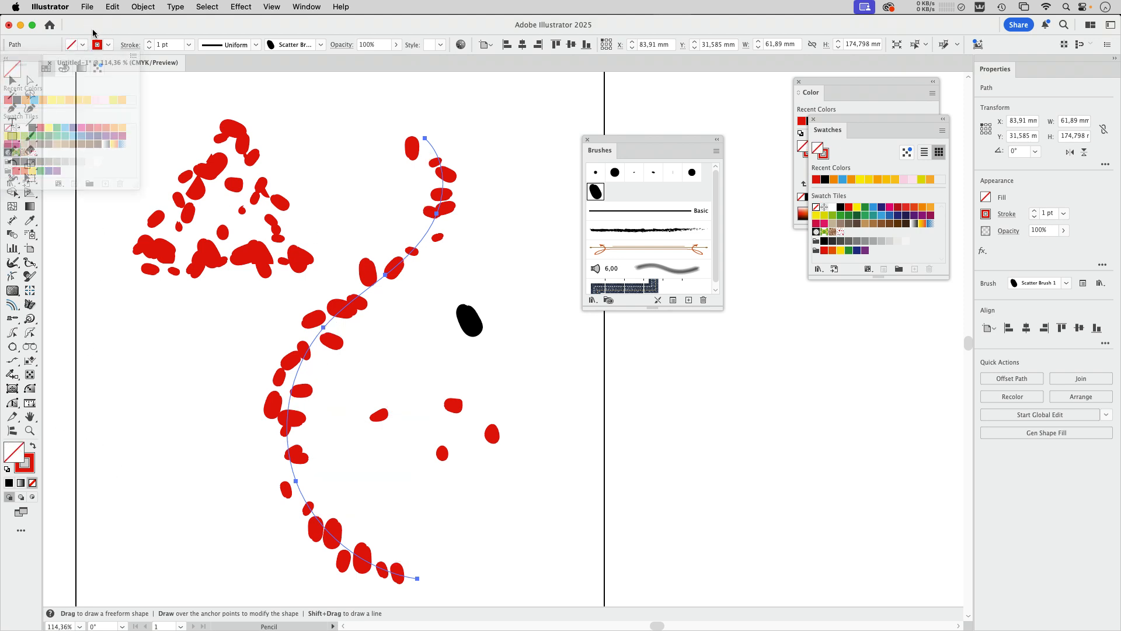
# - Move the freehand curve down and left, away from the loose spots, and deselect it
pyautogui.click(12, 80)
pyautogui.scroll(-5, 490, 219)
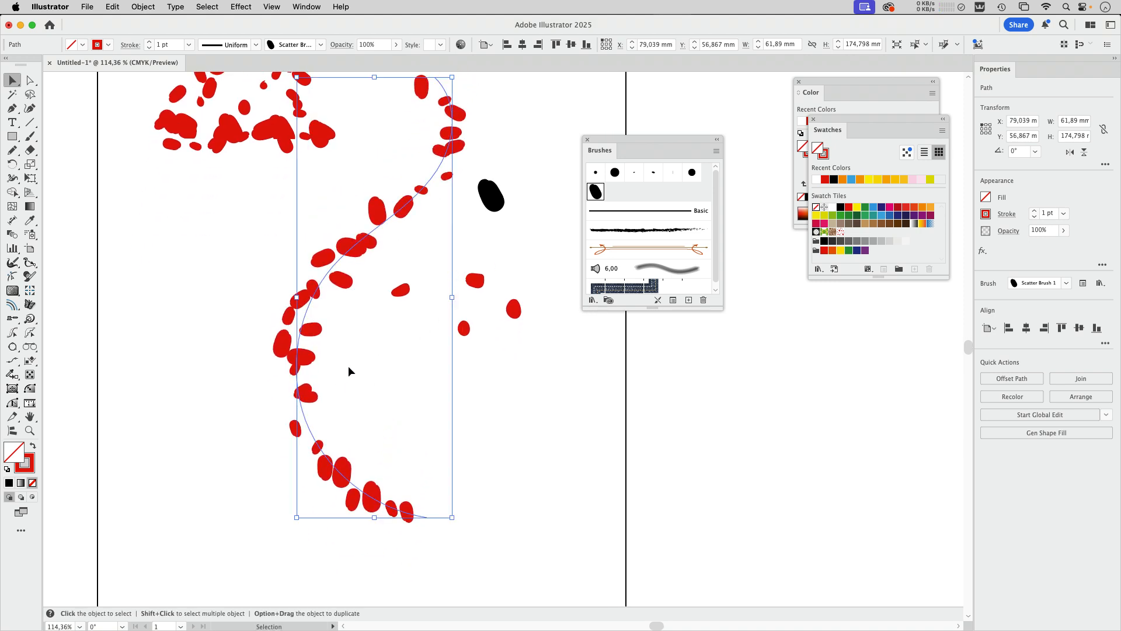
pyautogui.moveTo(306, 360); pyautogui.dragTo(272, 388)
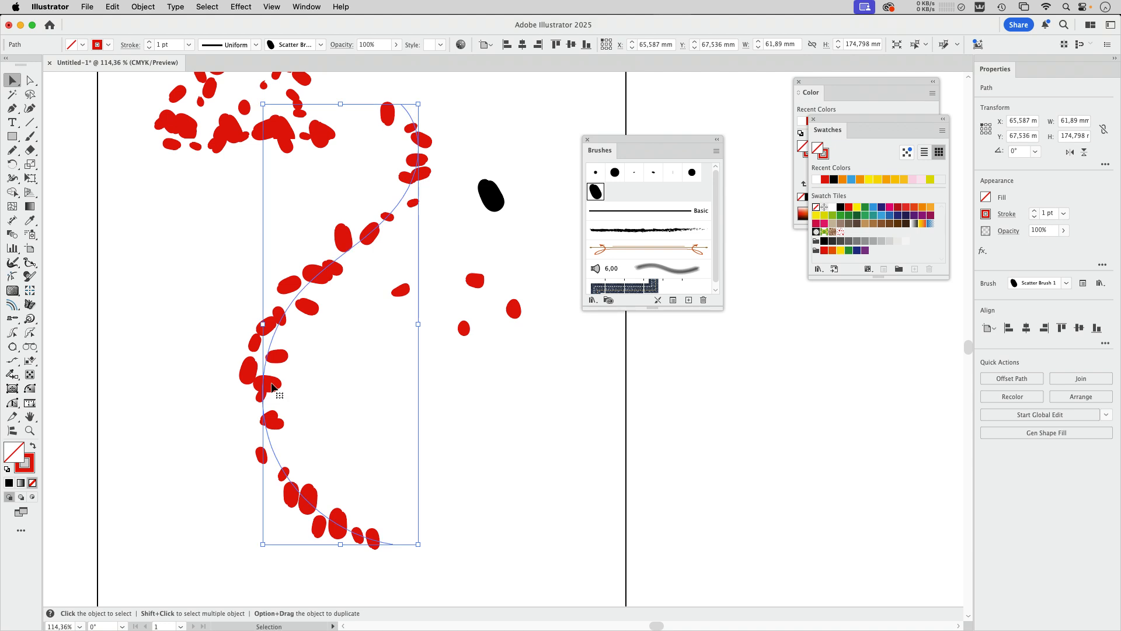
pyautogui.click(520, 293)
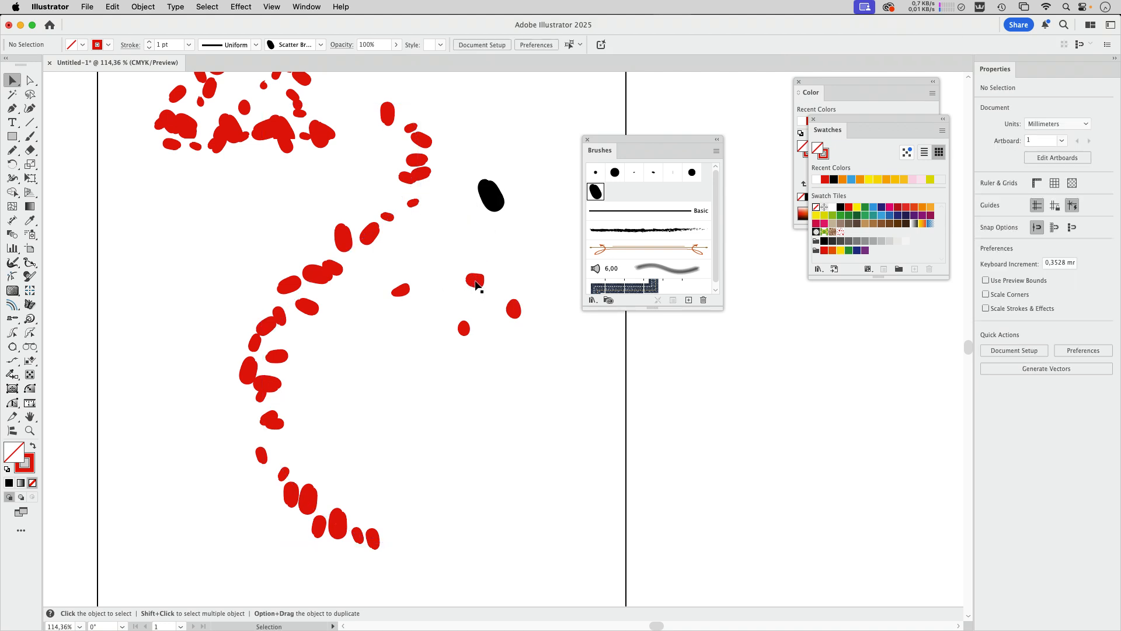
# - Recolor the lowest small loose spot black and start a second scatter brush from it
pyautogui.click(476, 282)
pyautogui.click(463, 330)
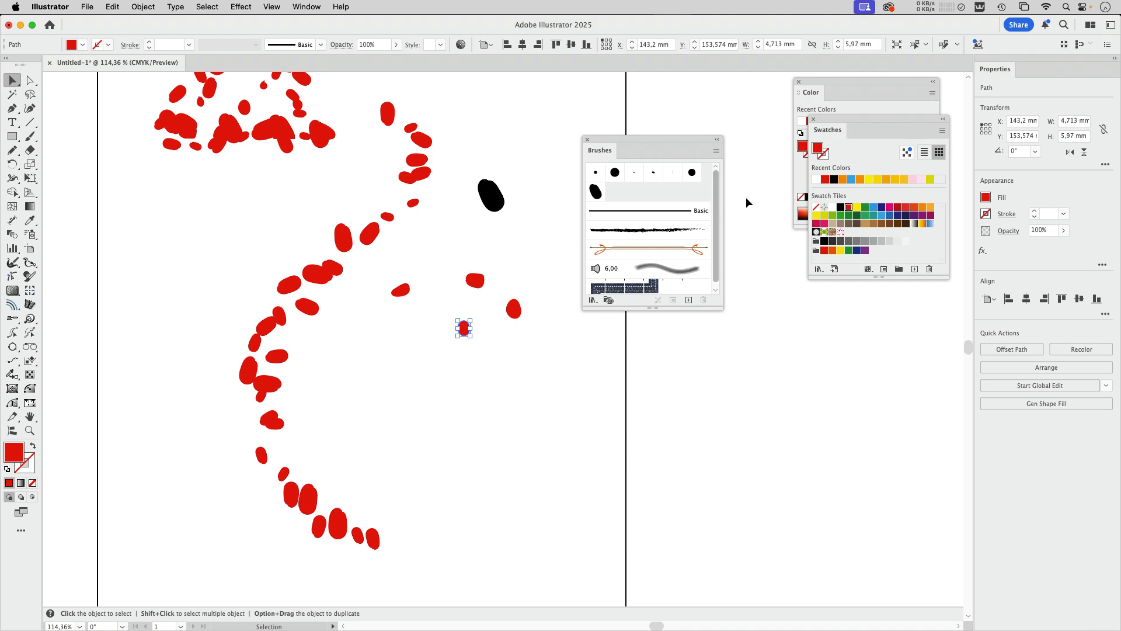
pyautogui.click(834, 179)
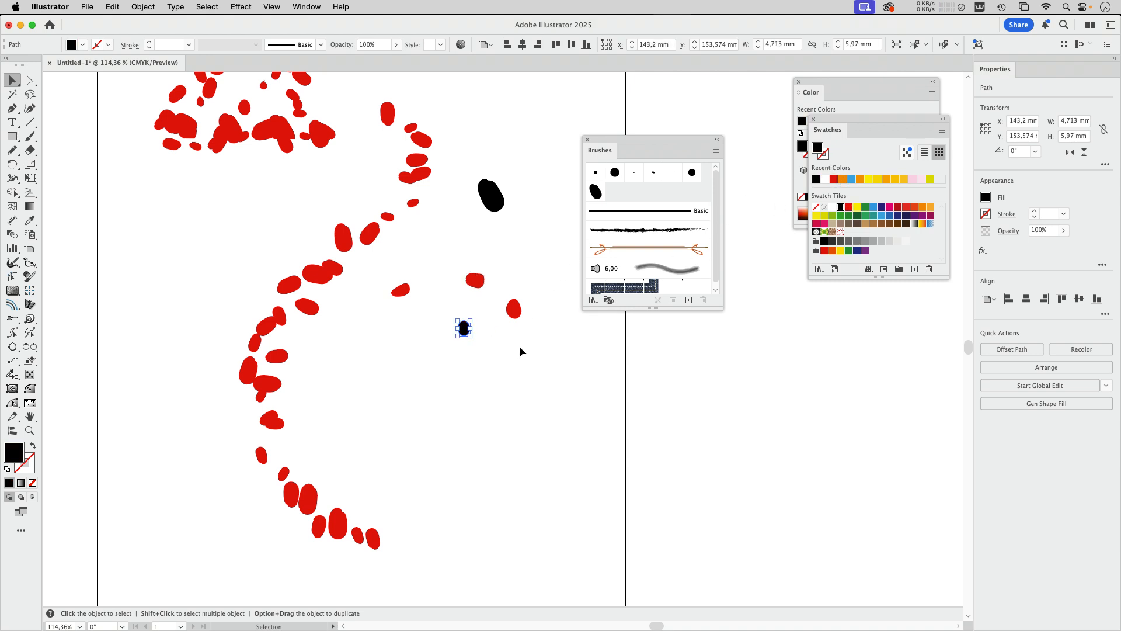
pyautogui.click(464, 343)
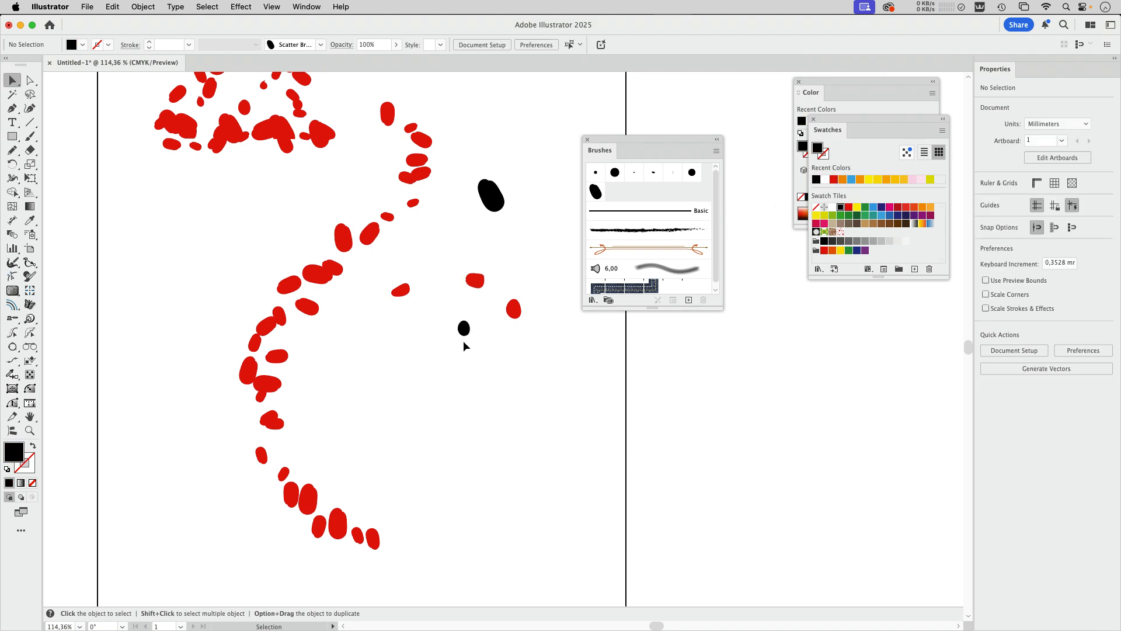
pyautogui.moveTo(464, 329); pyautogui.dragTo(638, 185)
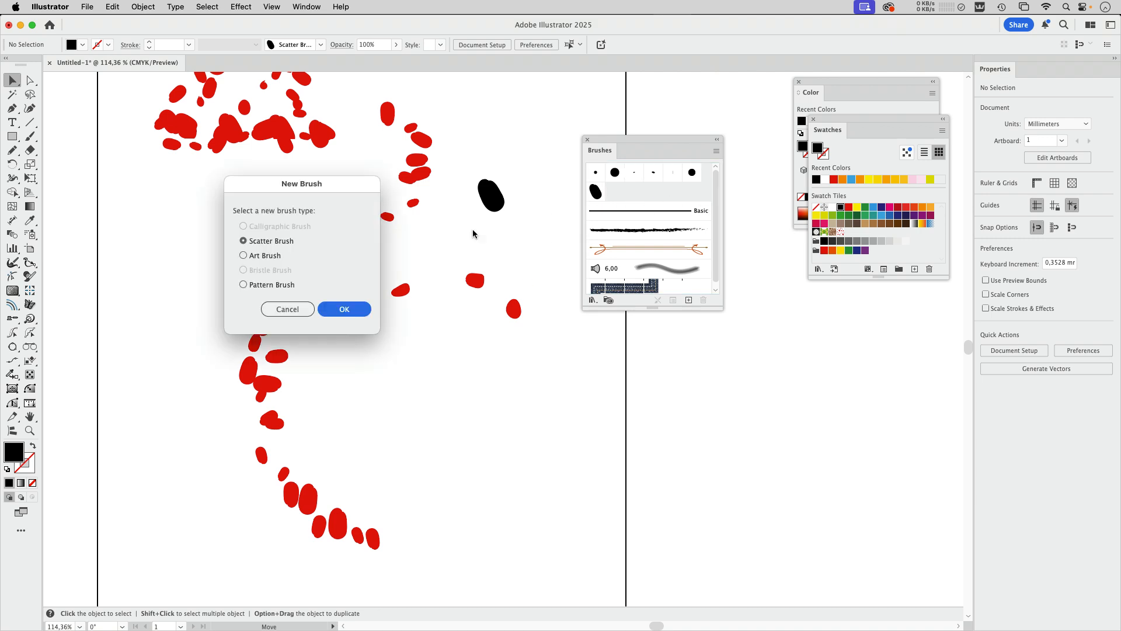
pyautogui.click(345, 309)
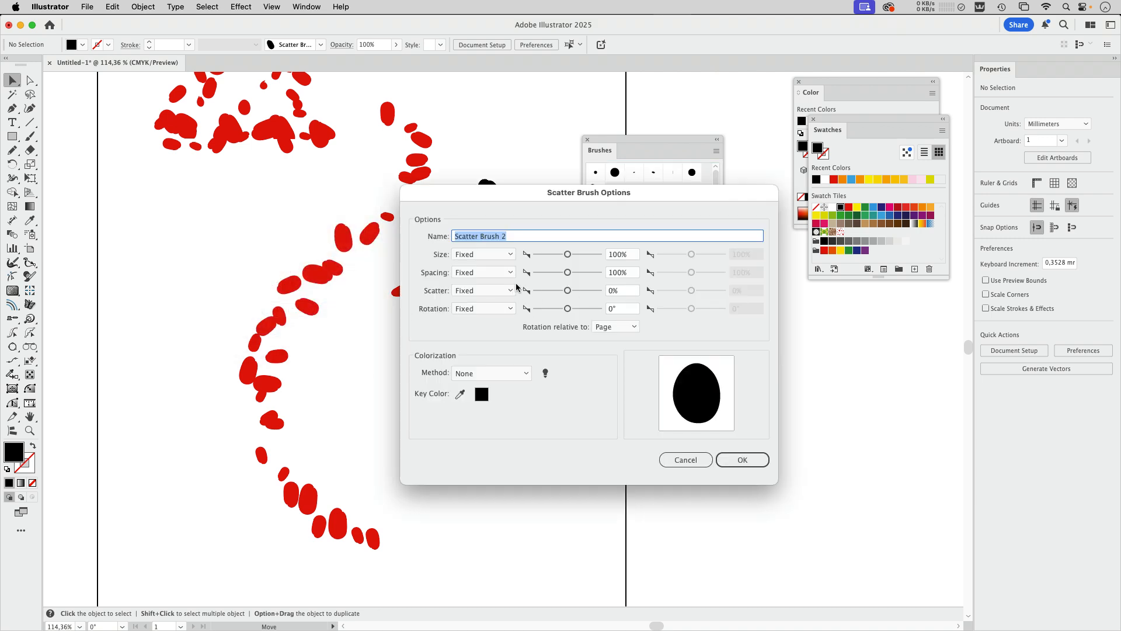
# - Set the second brush's size, spacing, scatter and rotation to Random and its colorization method to Tints
pyautogui.click(483, 254)
pyautogui.click(484, 268)
pyautogui.click(483, 272)
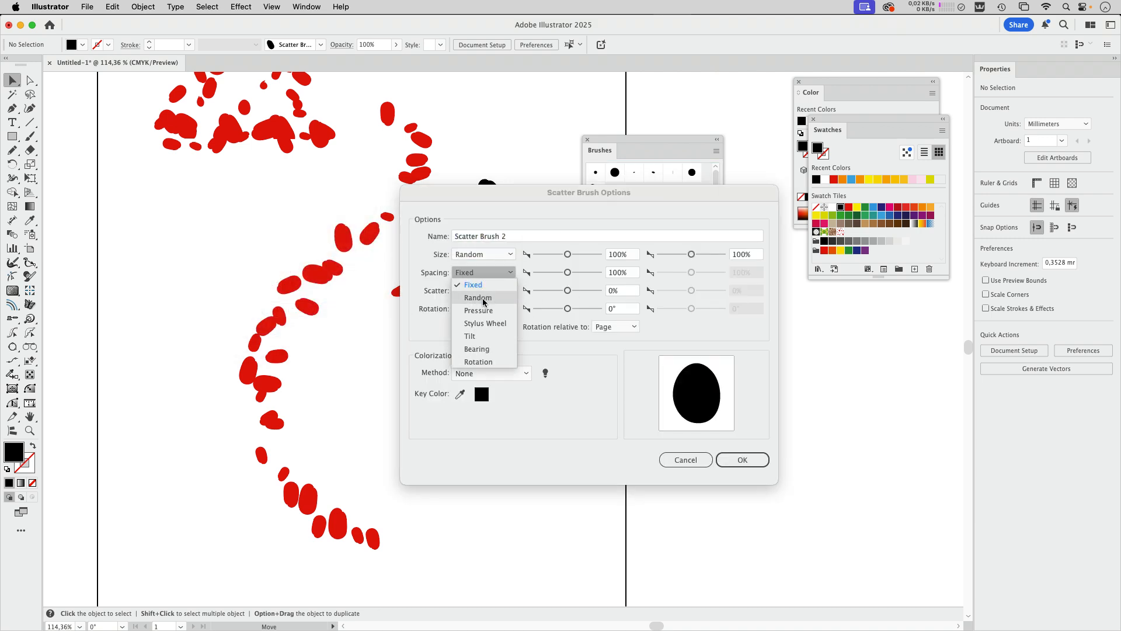
pyautogui.click(483, 296)
pyautogui.click(482, 291)
pyautogui.click(485, 315)
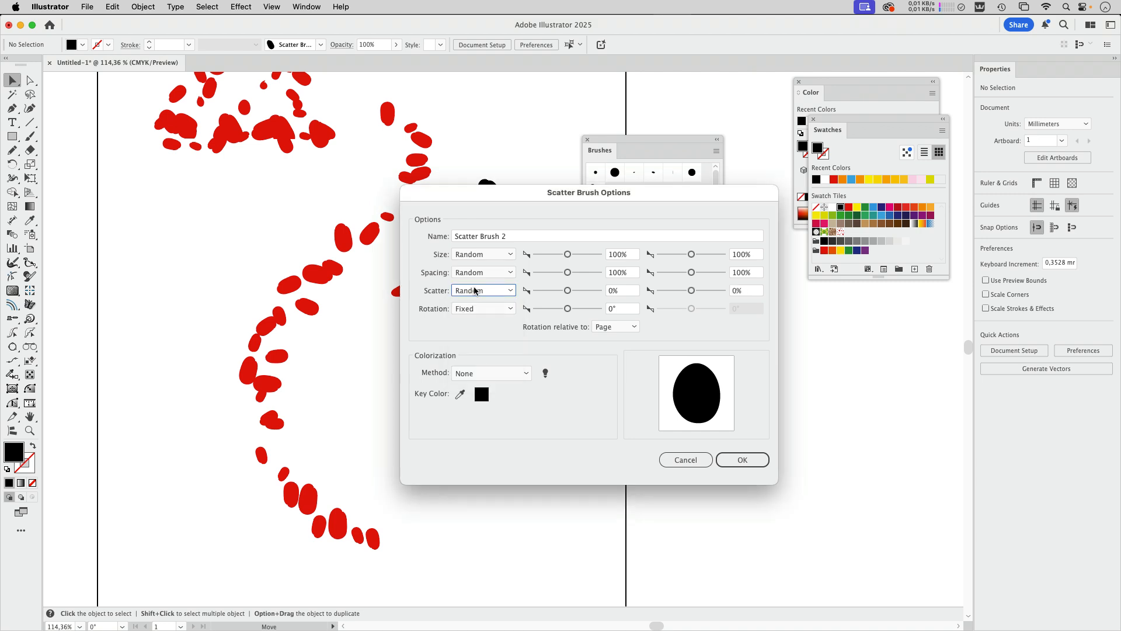
pyautogui.click(475, 291)
pyautogui.click(477, 292)
pyautogui.click(475, 308)
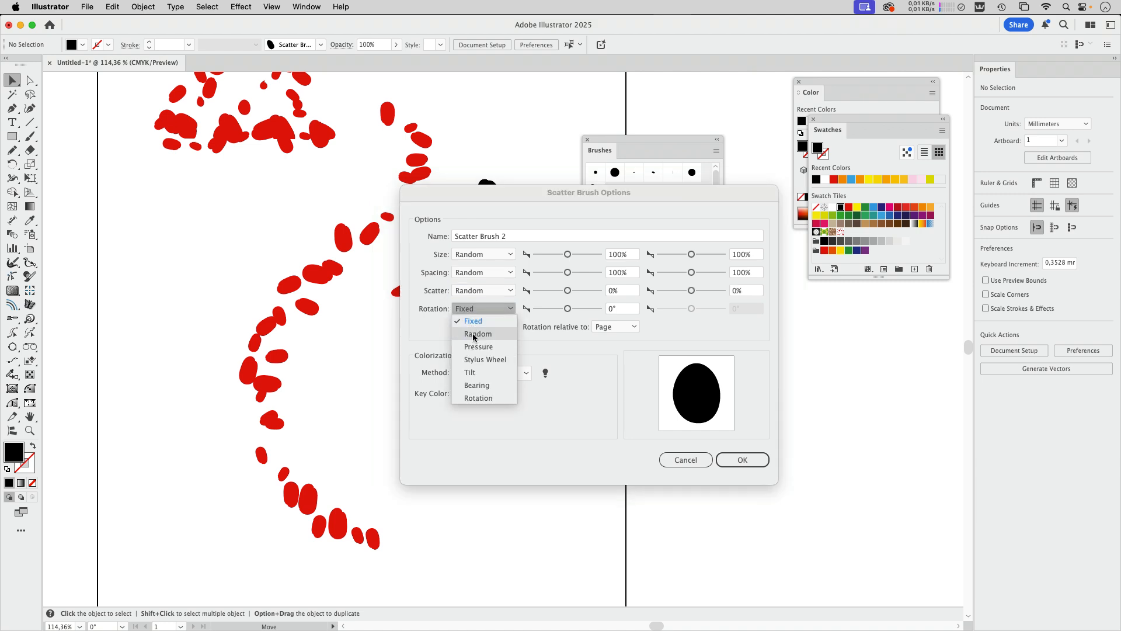
pyautogui.click(474, 334)
pyautogui.click(502, 373)
pyautogui.click(490, 399)
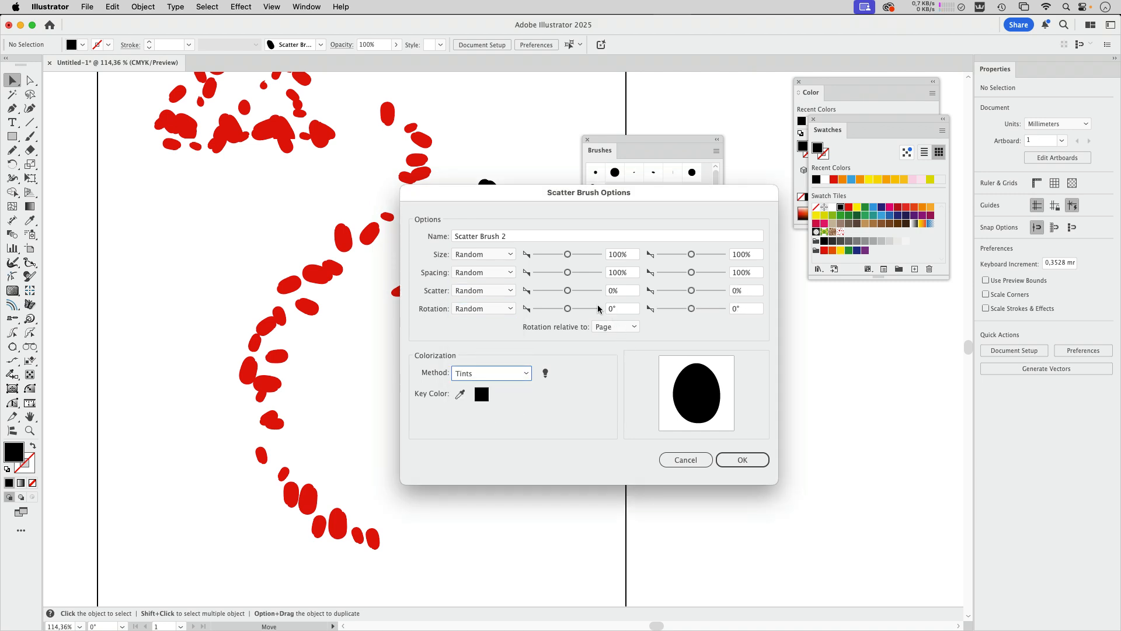
# - Set the second brush's random rotation range to −180°–180° and its random scatter range to −90%–80%
pyautogui.moveTo(568, 308); pyautogui.dragTo(536, 308)
pyautogui.moveTo(691, 308); pyautogui.dragTo(768, 309)
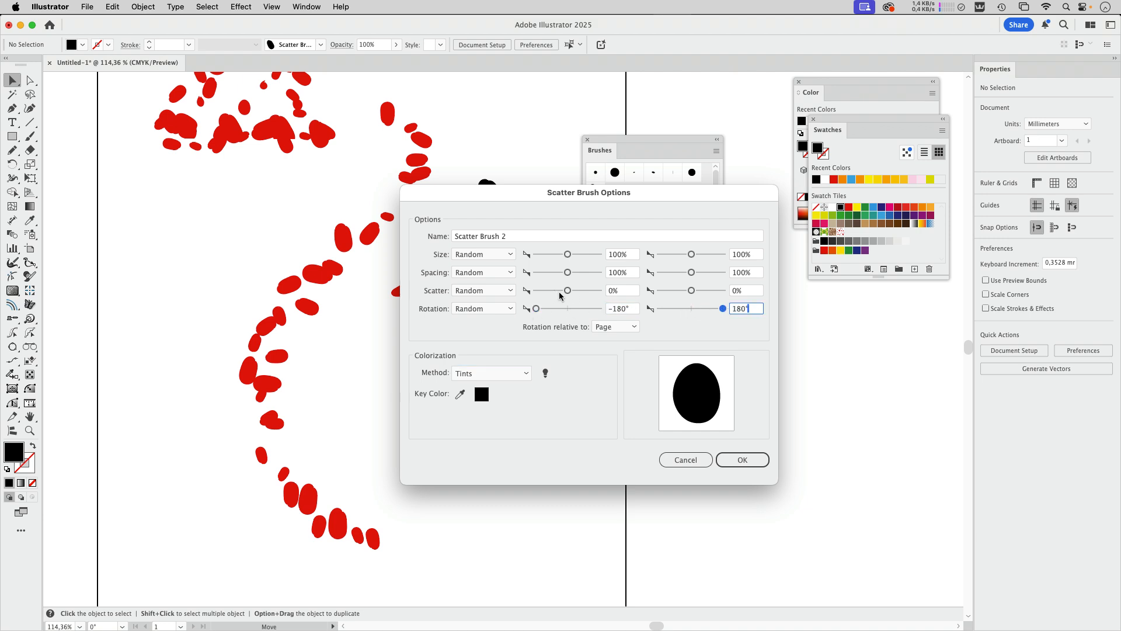
pyautogui.moveTo(567, 291); pyautogui.dragTo(564, 292)
pyautogui.moveTo(691, 290); pyautogui.dragTo(694, 291)
# - Set the second brush's random spacing range to 31%–247% and its random size range to 53%–90%, and save the brush
pyautogui.moveTo(565, 275); pyautogui.dragTo(542, 277)
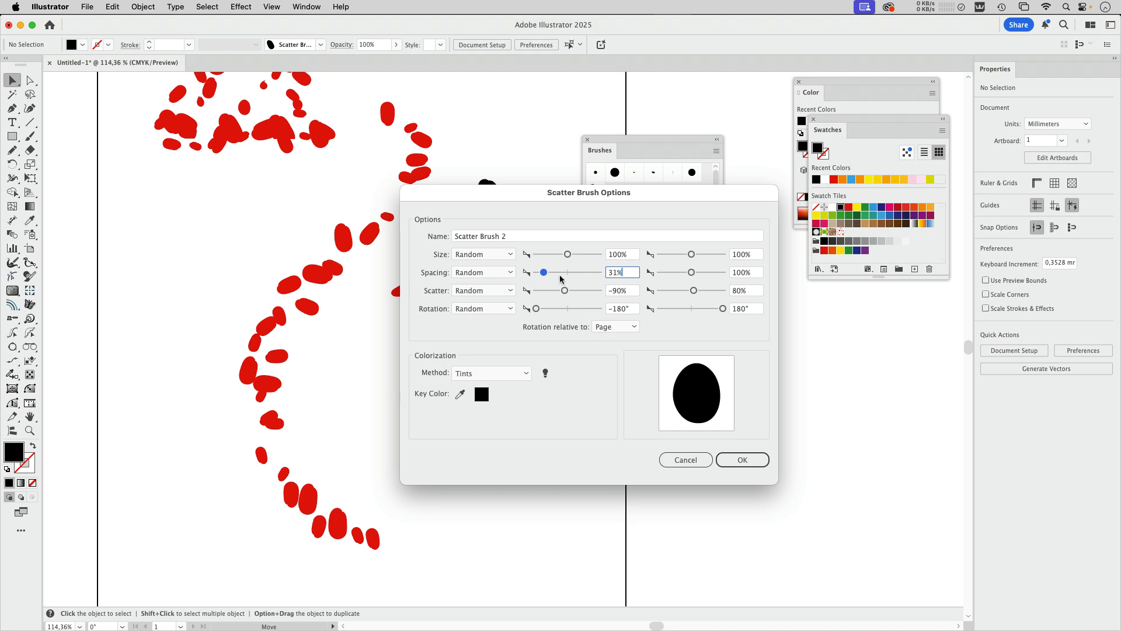
pyautogui.moveTo(692, 272); pyautogui.dragTo(697, 274)
pyautogui.moveTo(567, 254); pyautogui.dragTo(552, 254)
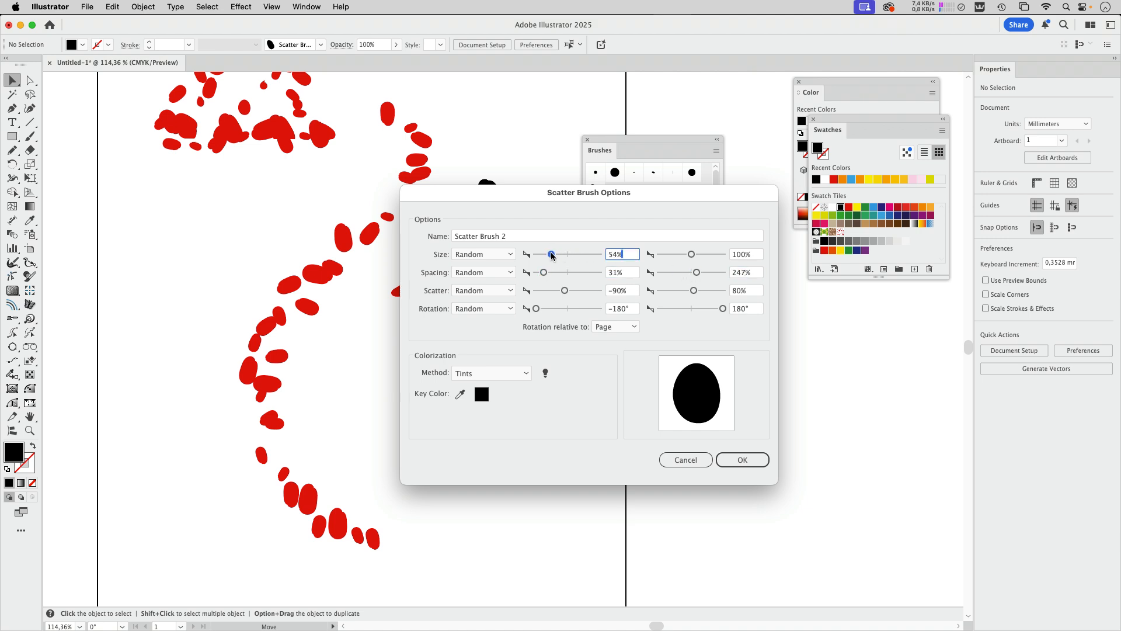
pyautogui.click(691, 255)
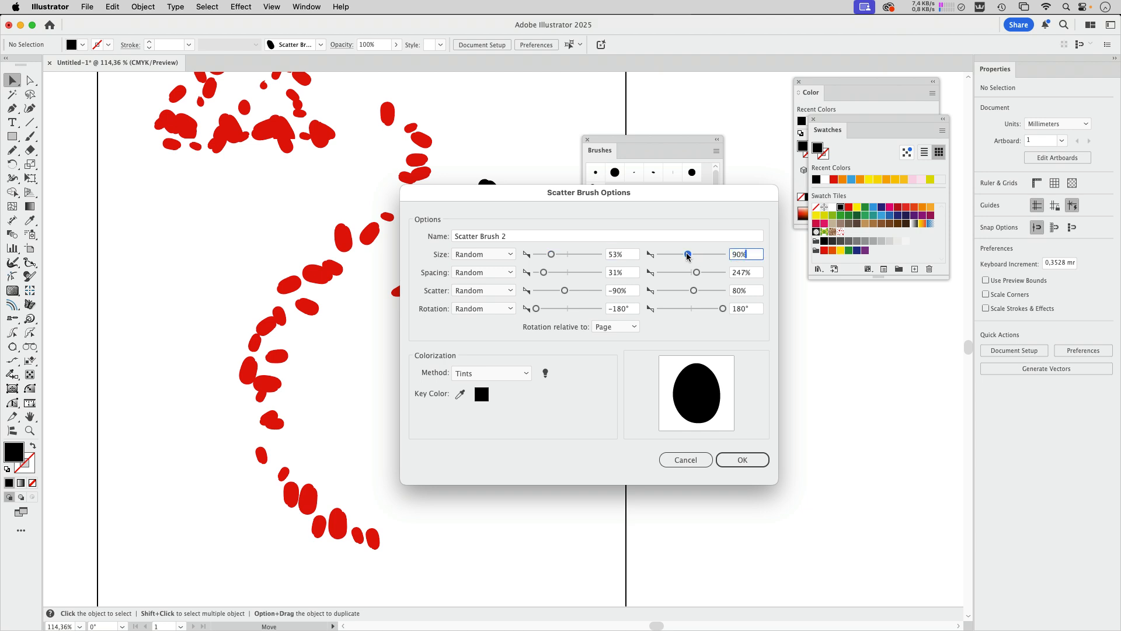
pyautogui.click(742, 460)
# - Change the first scatter brush's random spacing range to 71%–196% and apply the change to the existing strokes
pyautogui.click(340, 272)
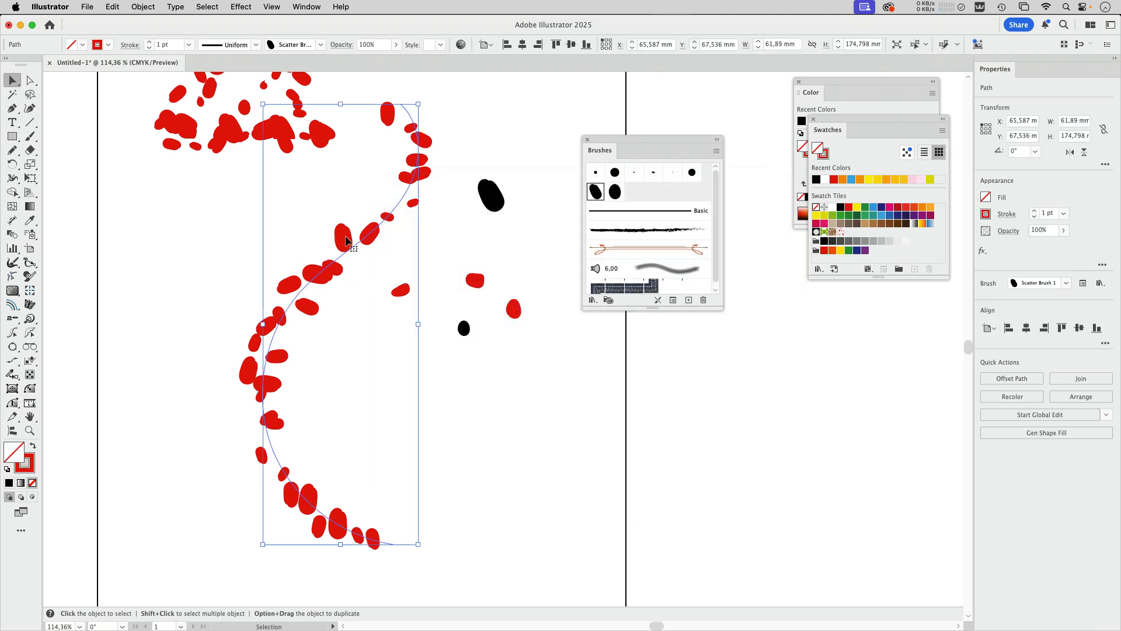
pyautogui.click(551, 130)
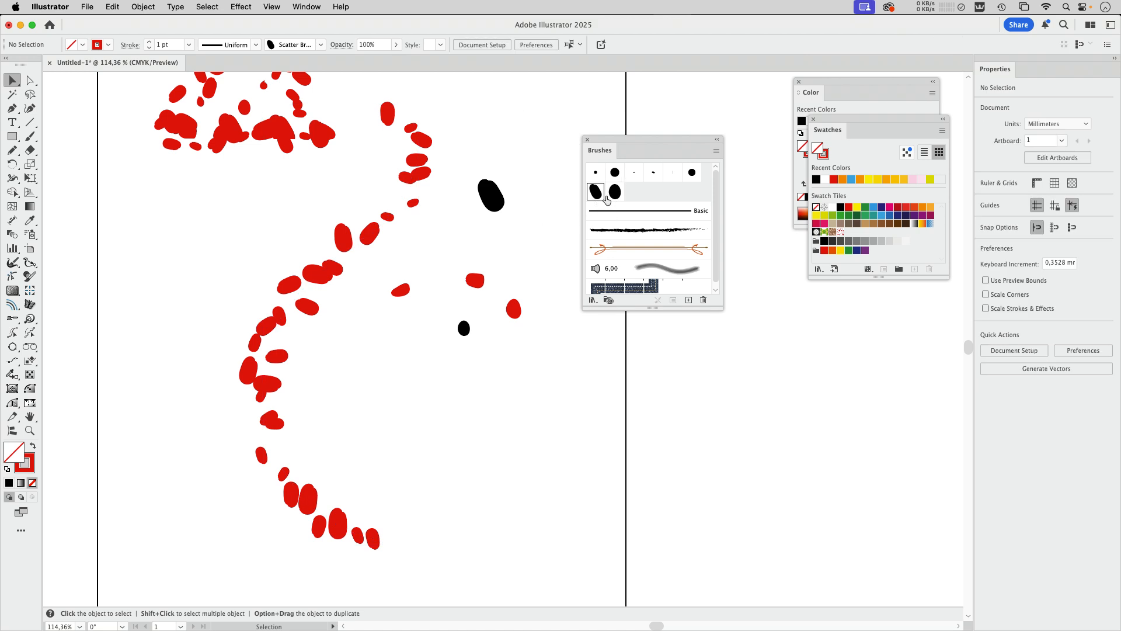
pyautogui.doubleClick(596, 195)
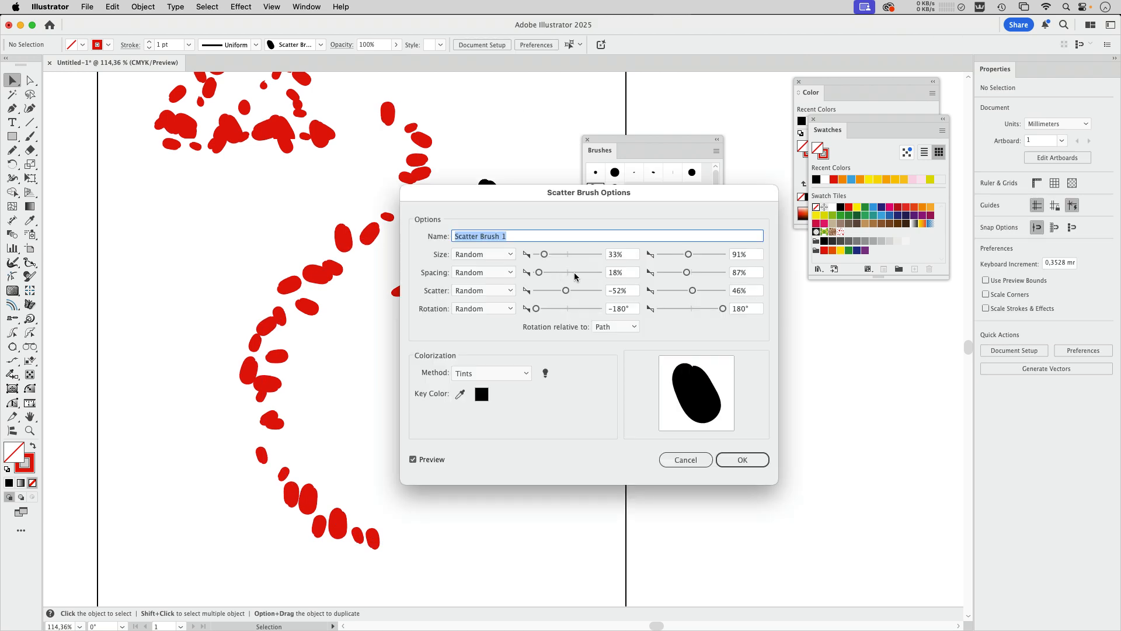
pyautogui.moveTo(539, 273); pyautogui.dragTo(558, 273)
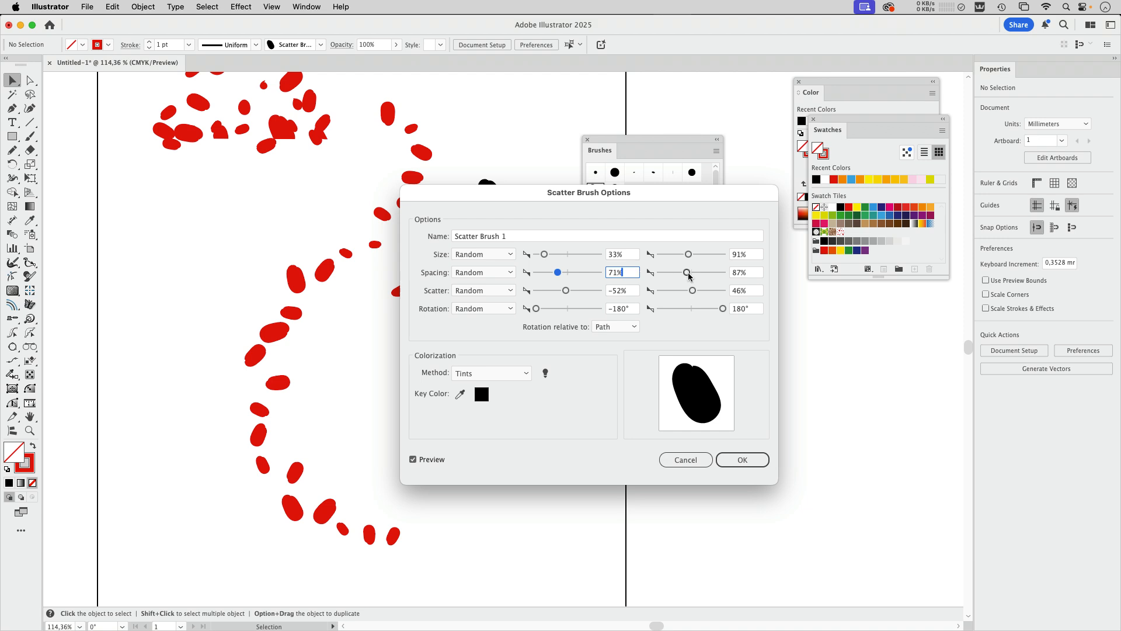
pyautogui.moveTo(687, 273); pyautogui.dragTo(696, 273)
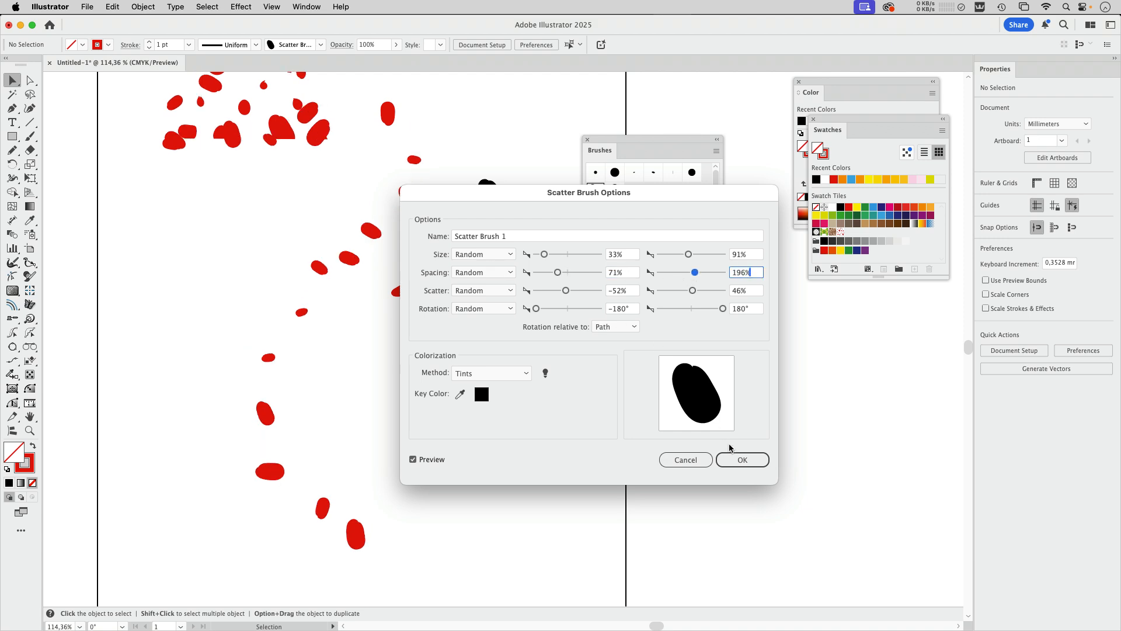
pyautogui.click(737, 459)
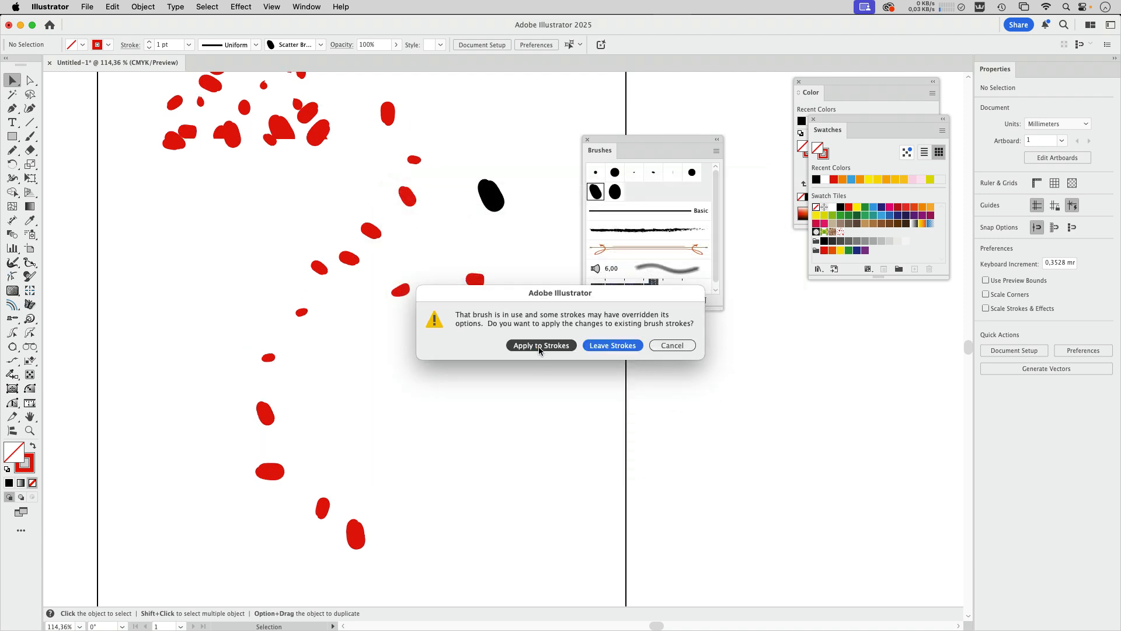
pyautogui.click(540, 346)
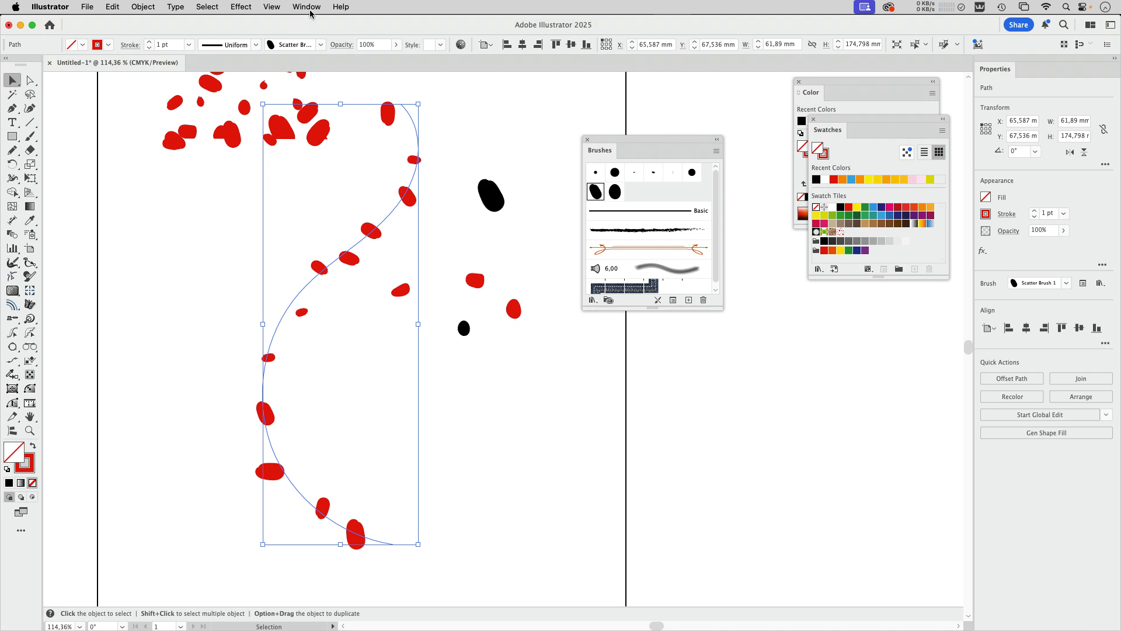
# - Add a second stroke to the selected curve's appearance and apply Scatter Brush 2 to it
pyautogui.click(311, 11)
pyautogui.click(339, 231)
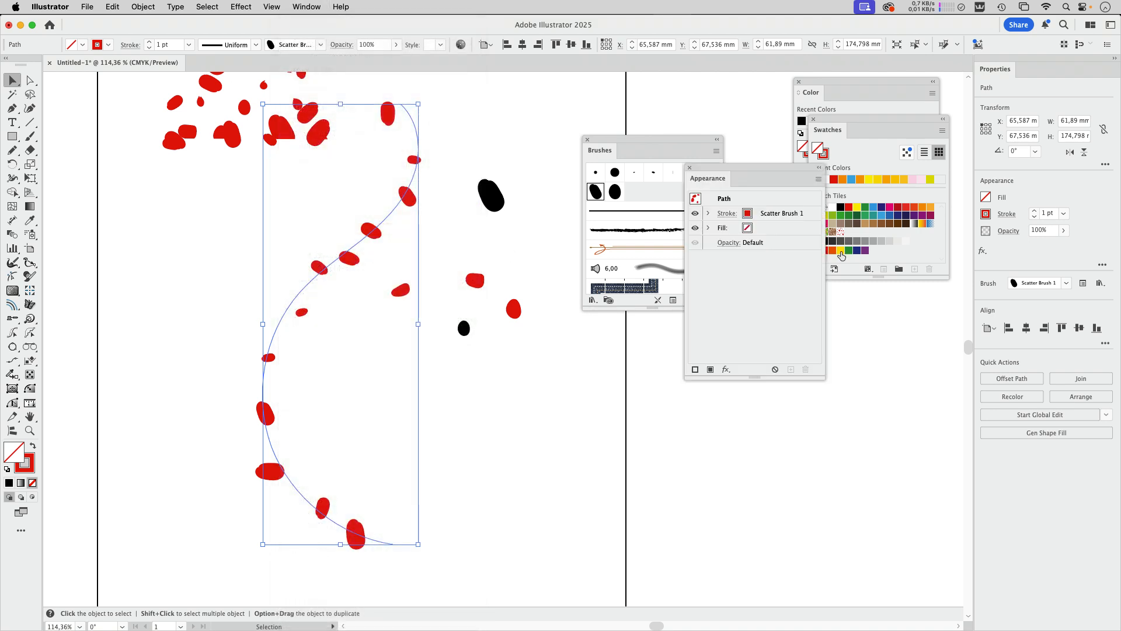
pyautogui.click(810, 216)
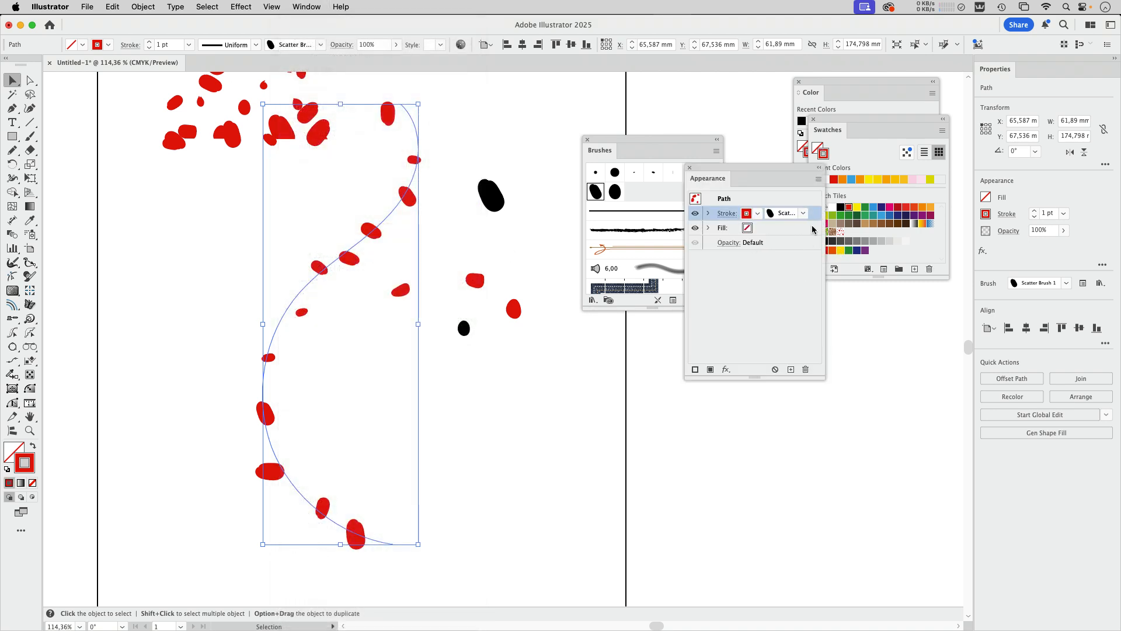
pyautogui.click(791, 370)
pyautogui.click(804, 214)
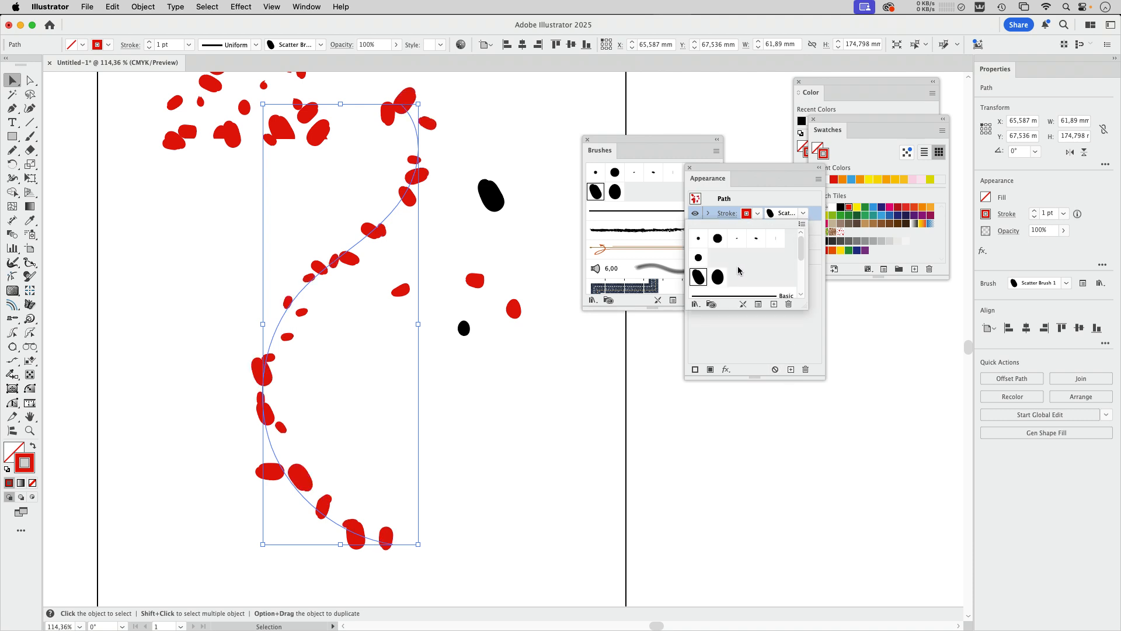
pyautogui.click(718, 278)
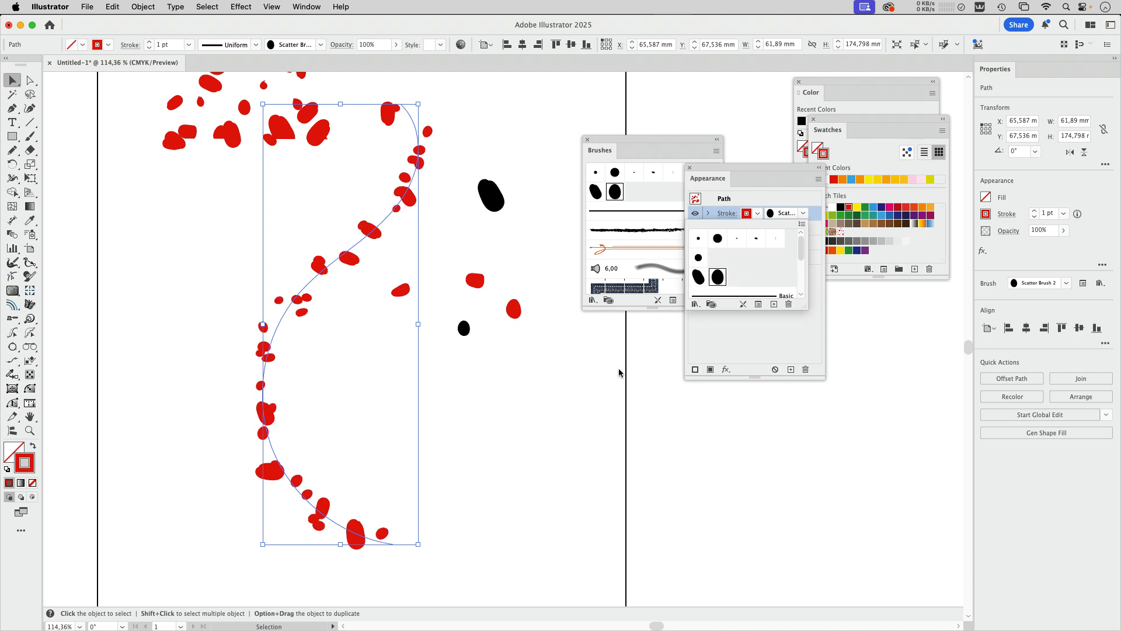
# - Change Scatter Brush 2's random scatter range to −214%–236% and its maximum spacing to 96%, and apply the changes to existing strokes
pyautogui.click(630, 139)
pyautogui.moveTo(629, 139); pyautogui.dragTo(566, 118)
pyautogui.click(679, 117)
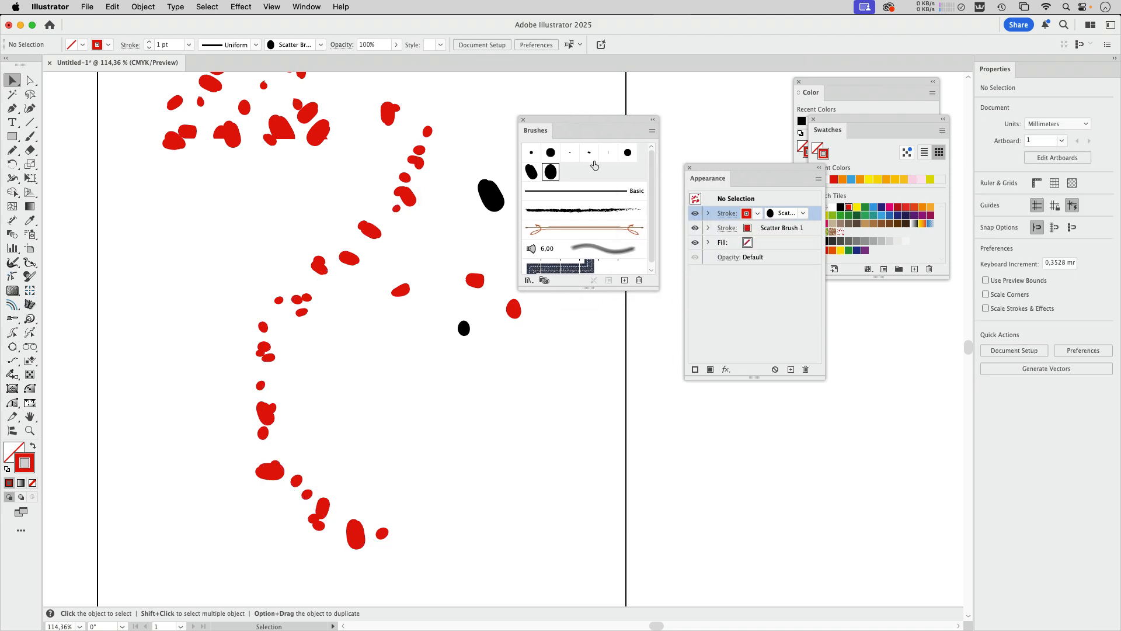
pyautogui.doubleClick(552, 173)
pyautogui.moveTo(521, 195)
pyautogui.mouseDown()
pyautogui.moveTo(582, 245)
pyautogui.moveTo(583, 233)
pyautogui.mouseUp()
pyautogui.moveTo(626, 329); pyautogui.dragTo(635, 334)
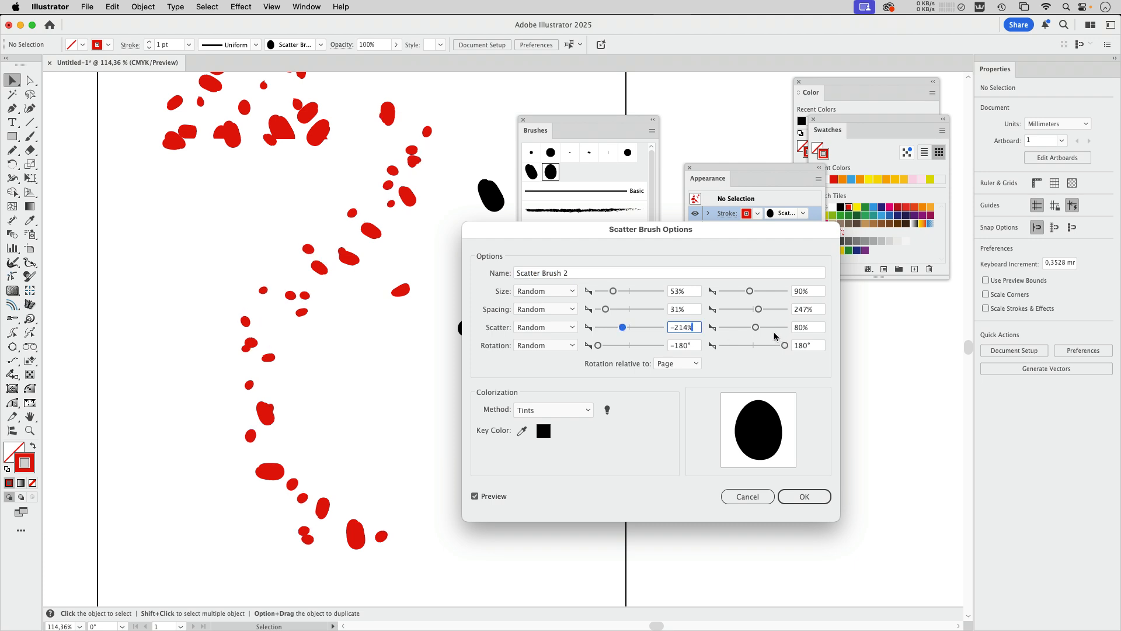
pyautogui.moveTo(756, 327)
pyautogui.mouseDown()
pyautogui.moveTo(743, 310)
pyautogui.moveTo(753, 311)
pyautogui.mouseUp()
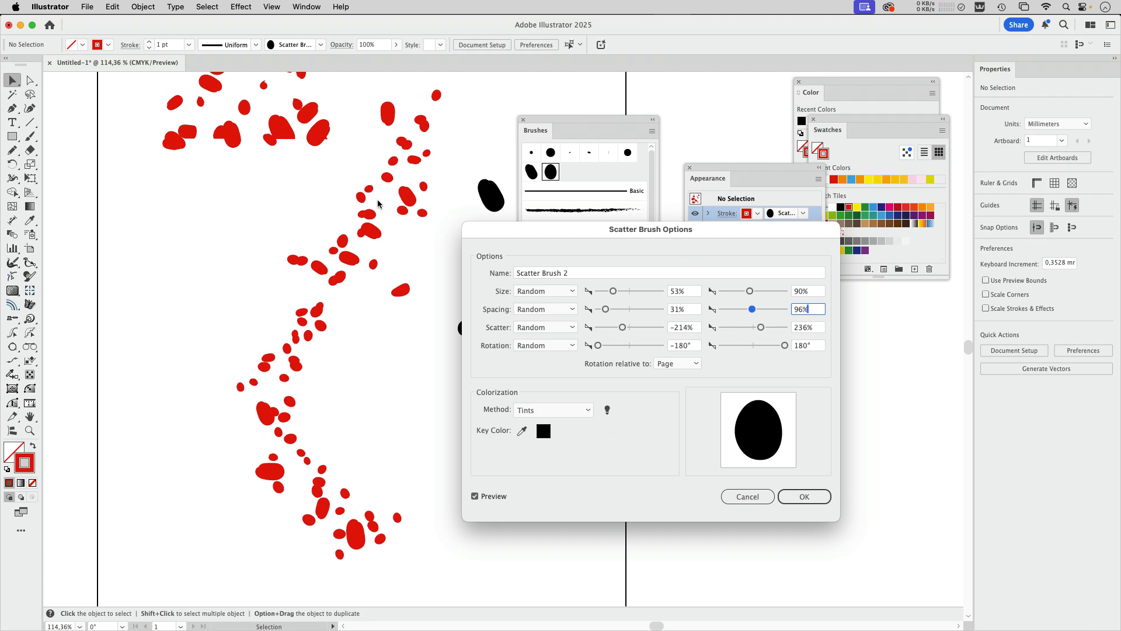
pyautogui.click(804, 496)
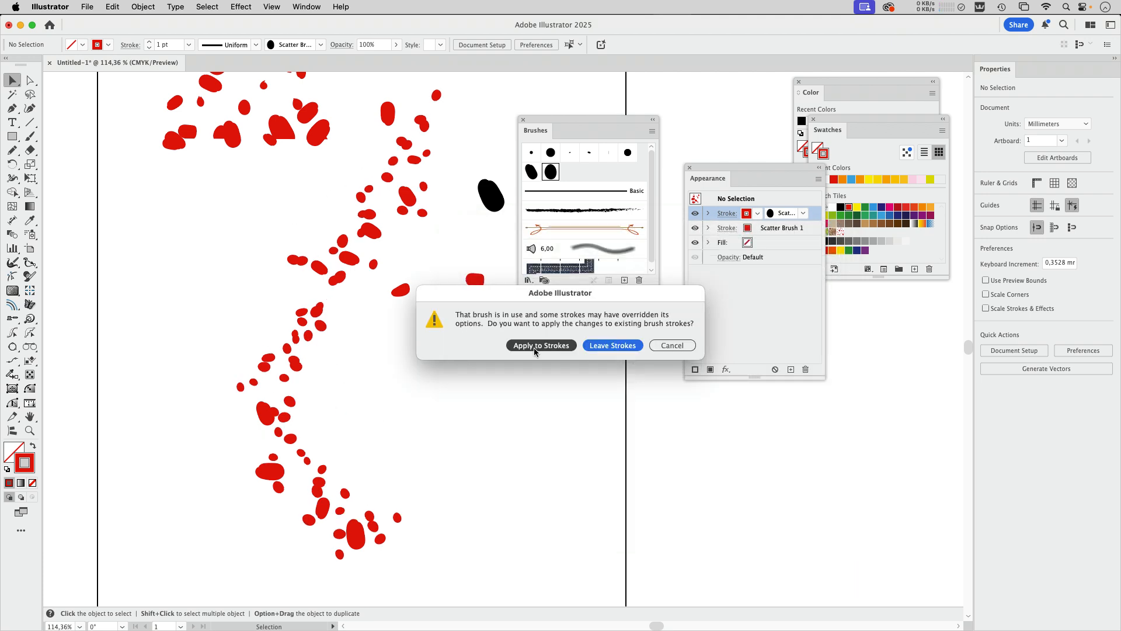
pyautogui.click(541, 346)
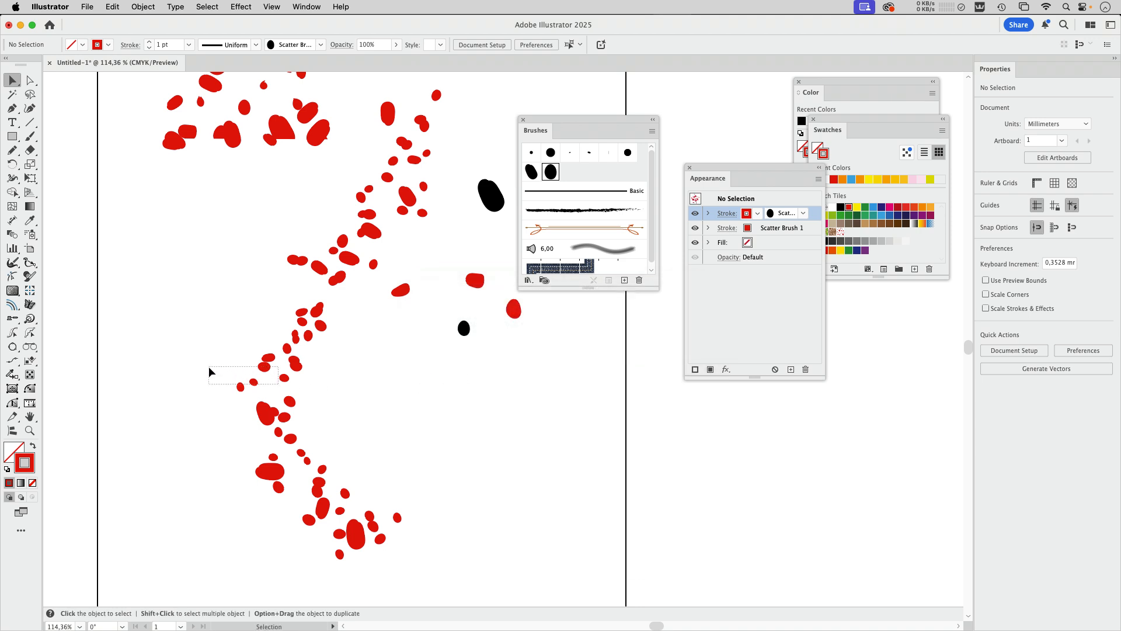
# - Draw a freehand S-shaped curve about 77 × 92 mm with the Pencil tool in the artboard's lower right area
pyautogui.click(268, 333)
pyautogui.moveTo(260, 339); pyautogui.dragTo(163, 313)
pyautogui.scroll(-5, 187, 345)
pyautogui.click(12, 150)
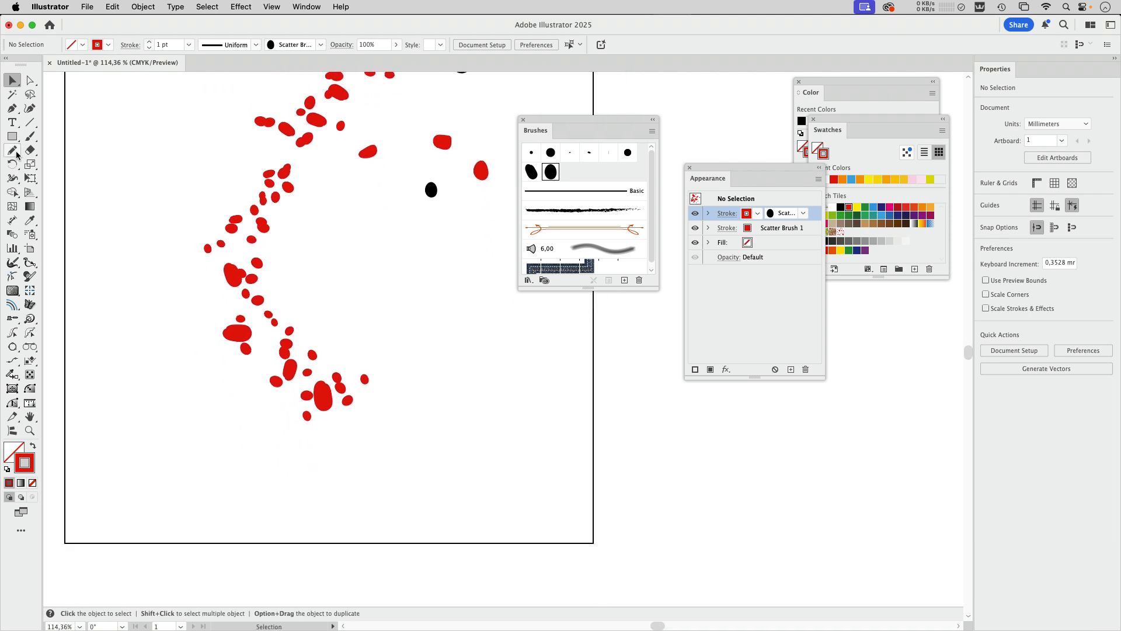
pyautogui.moveTo(360, 225)
pyautogui.mouseDown()
pyautogui.moveTo(513, 455)
pyautogui.moveTo(556, 428)
pyautogui.mouseUp()
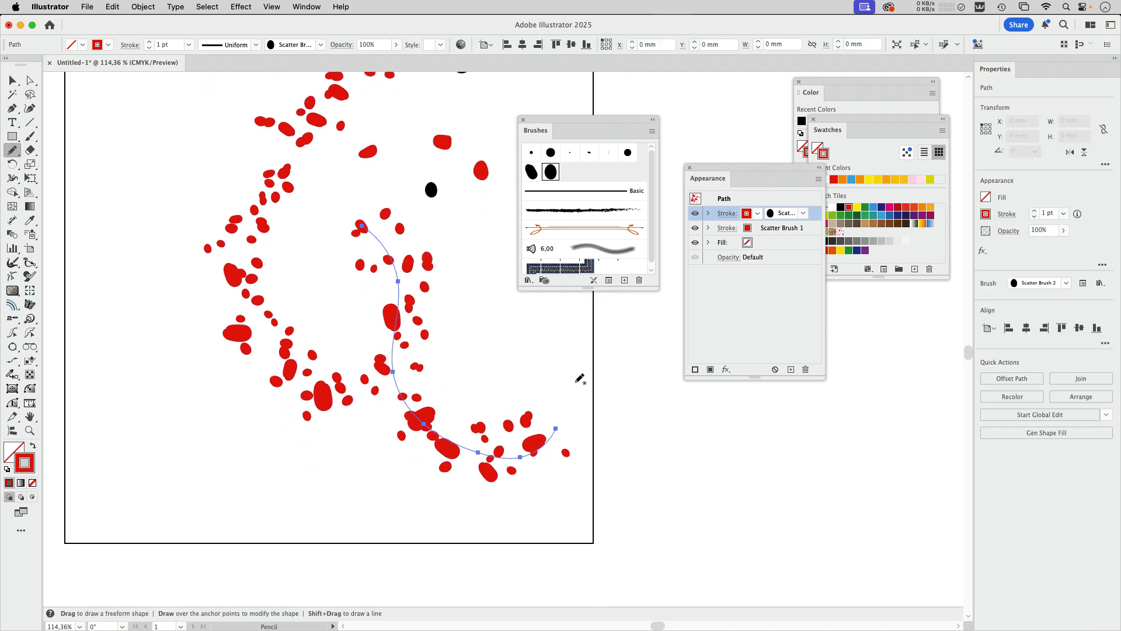
# - Switch the new curve's upper stroke to the Basic brush and delete its Scatter Brush 1 stroke, leaving a plain 1 pt stroke
pyautogui.click(12, 80)
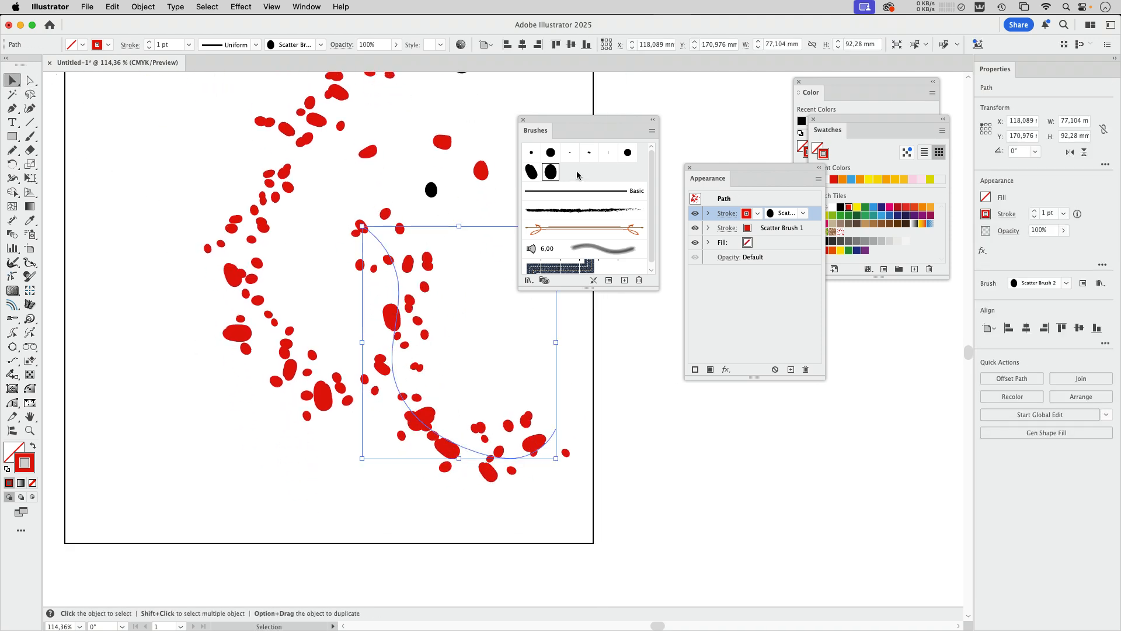
pyautogui.click(612, 195)
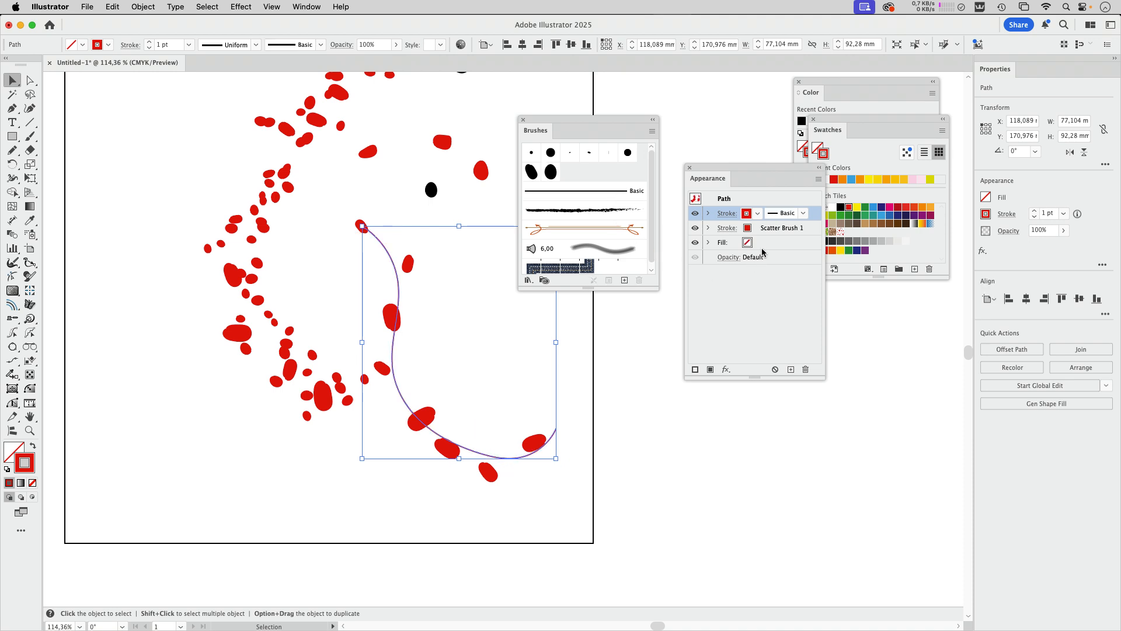
pyautogui.click(808, 233)
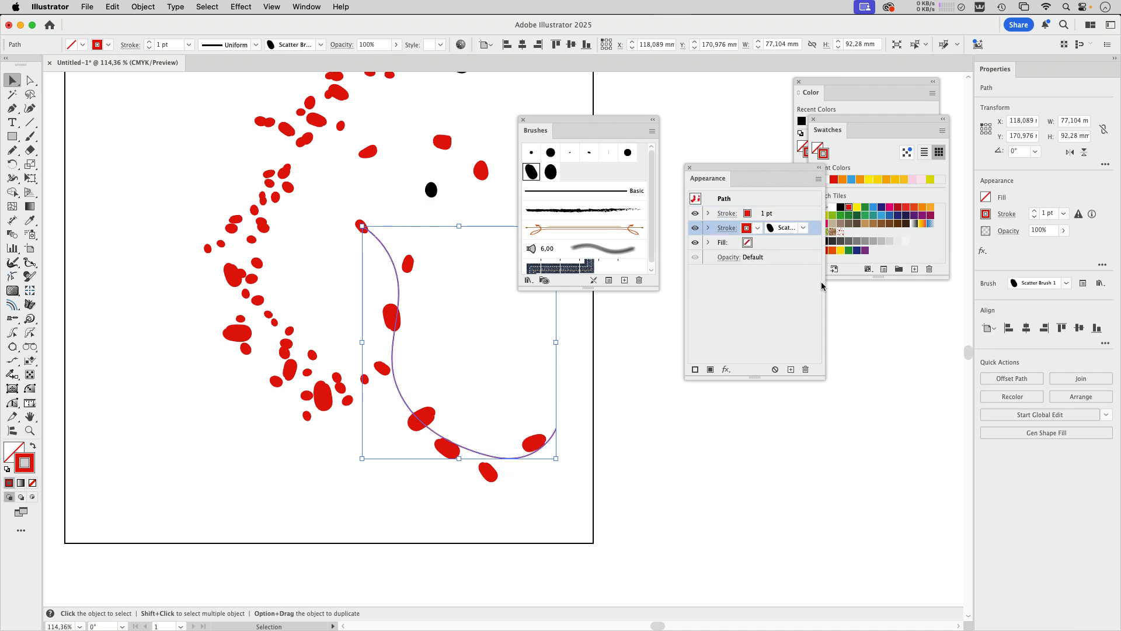
pyautogui.click(805, 370)
pyautogui.click(793, 220)
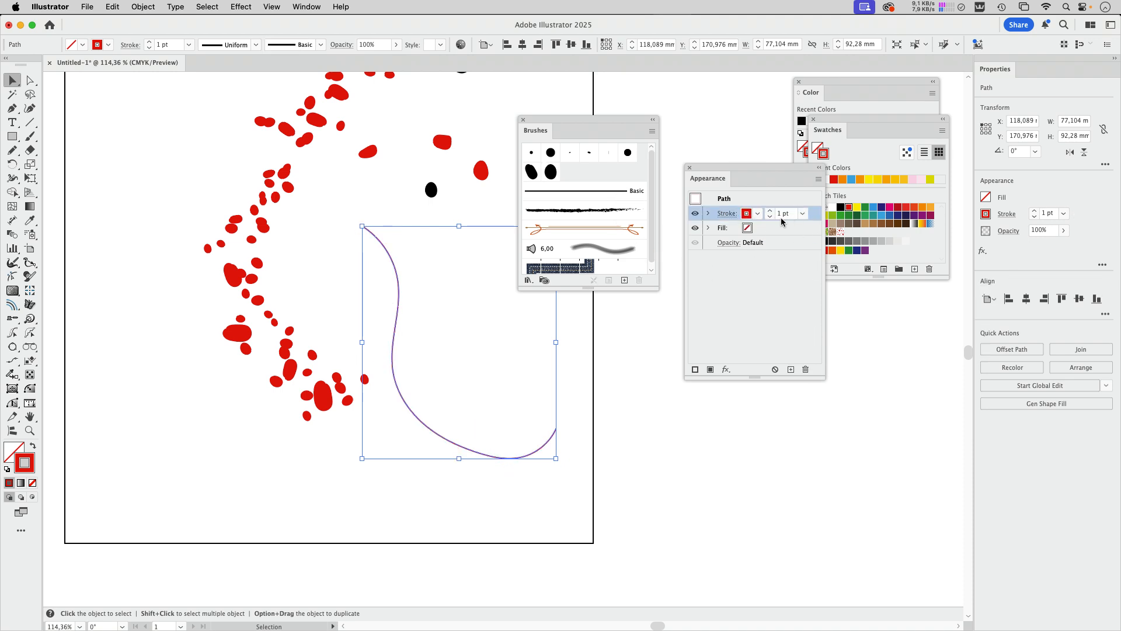
# - Apply the Astute Graphics AG Splatter effect to the selected curve
pyautogui.click(308, 7)
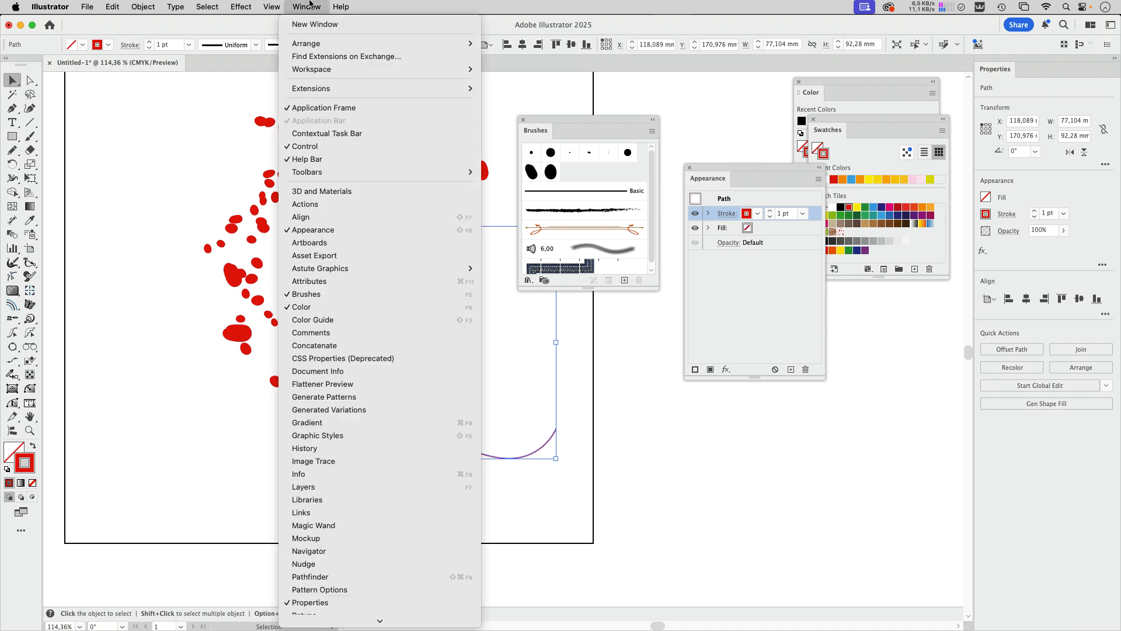
pyautogui.moveTo(340, 270)
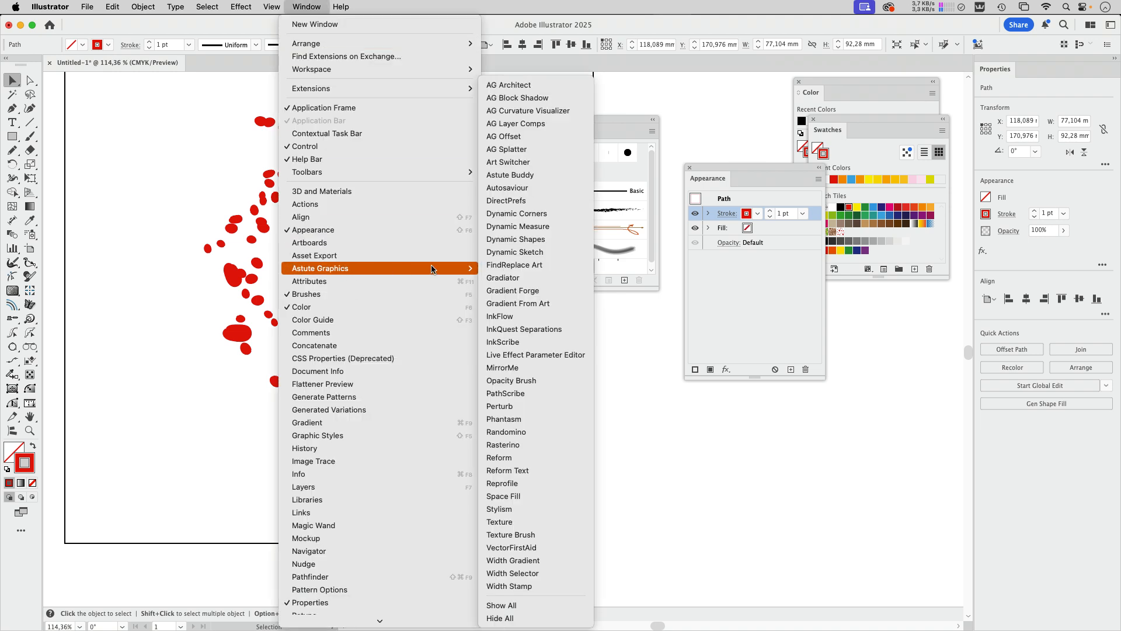
pyautogui.click(537, 149)
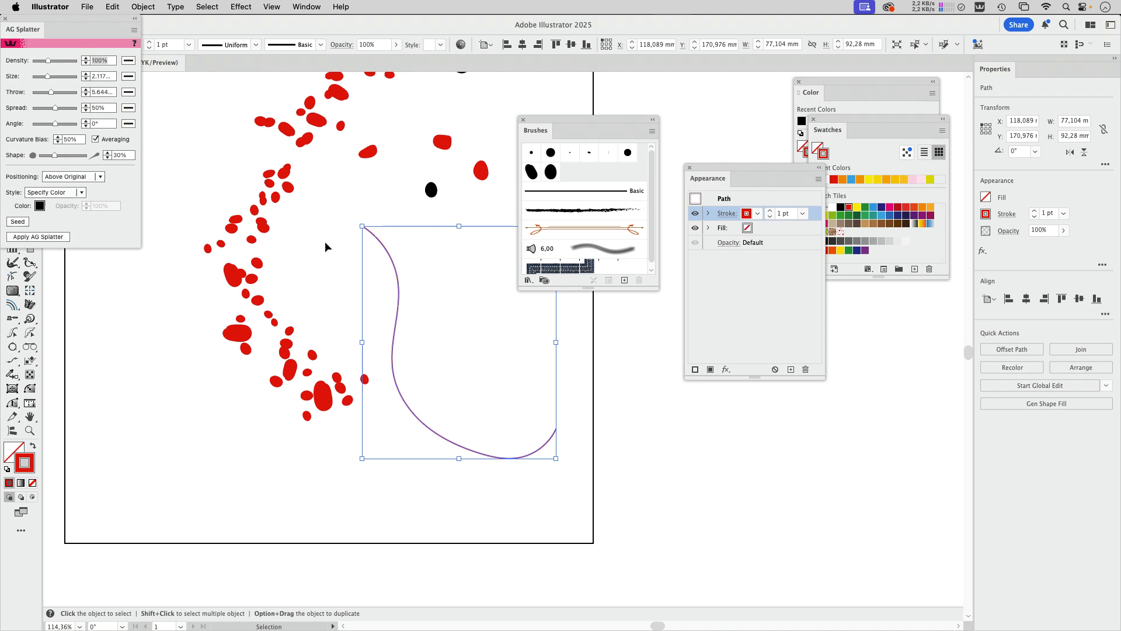
pyautogui.moveTo(97, 20); pyautogui.dragTo(229, 252)
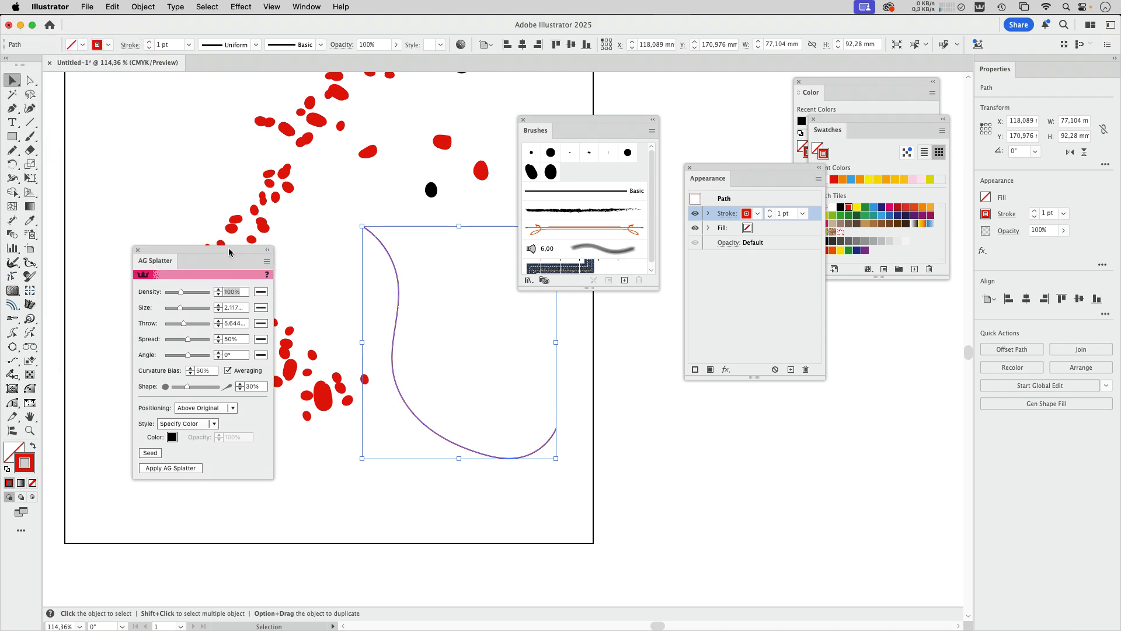
pyautogui.click(192, 468)
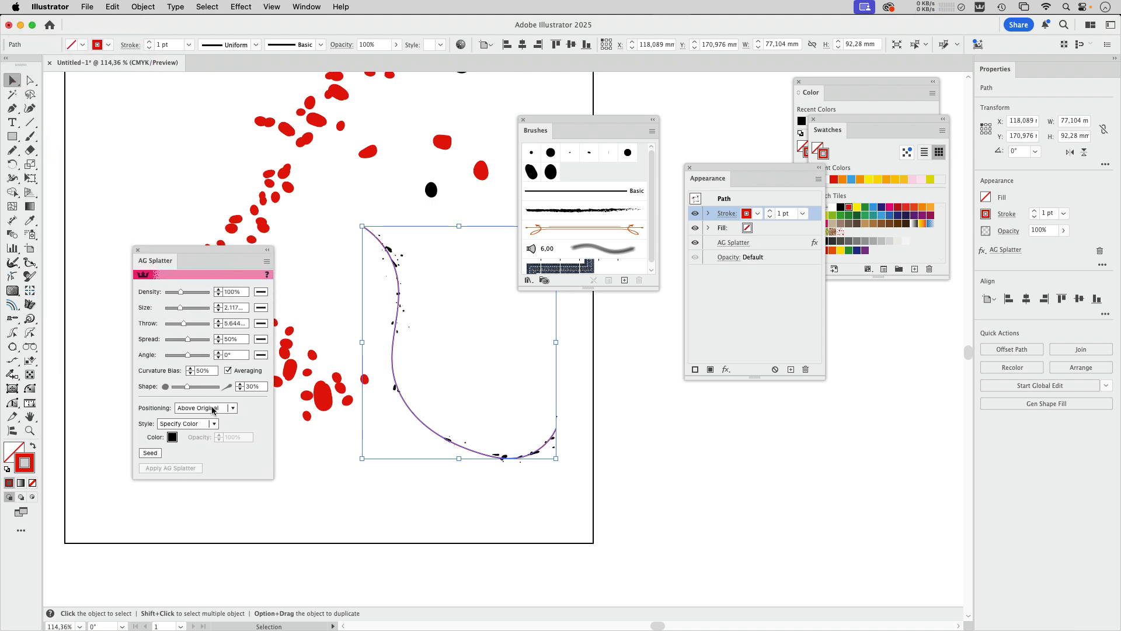
# - Set the splatter colour to the CMYK Red swatch
pyautogui.click(171, 437)
pyautogui.click(244, 325)
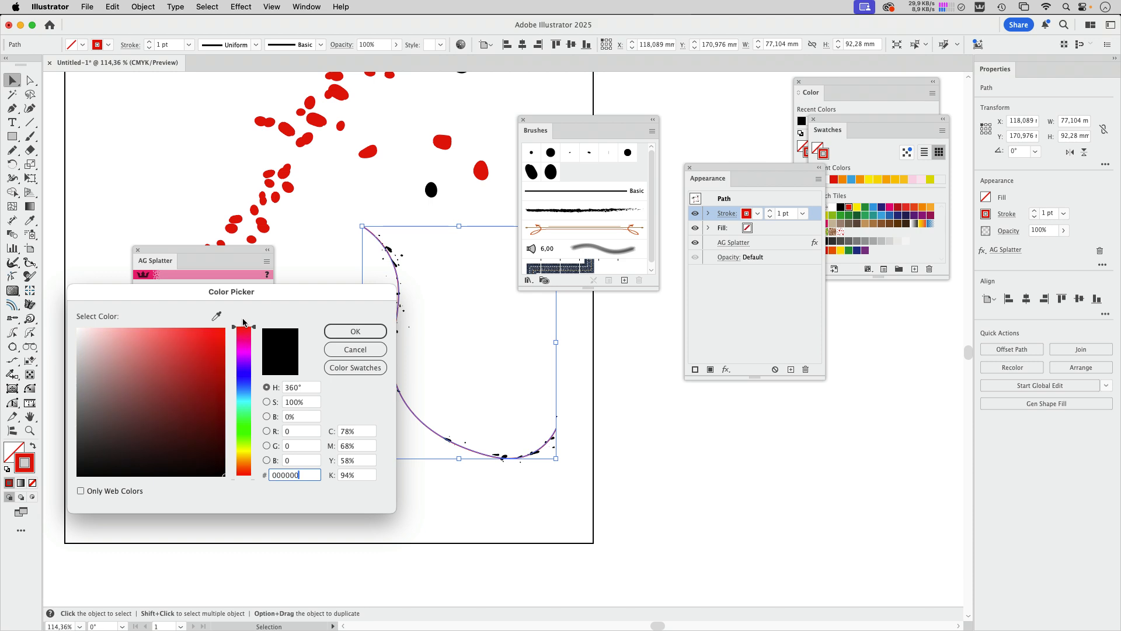
pyautogui.click(354, 368)
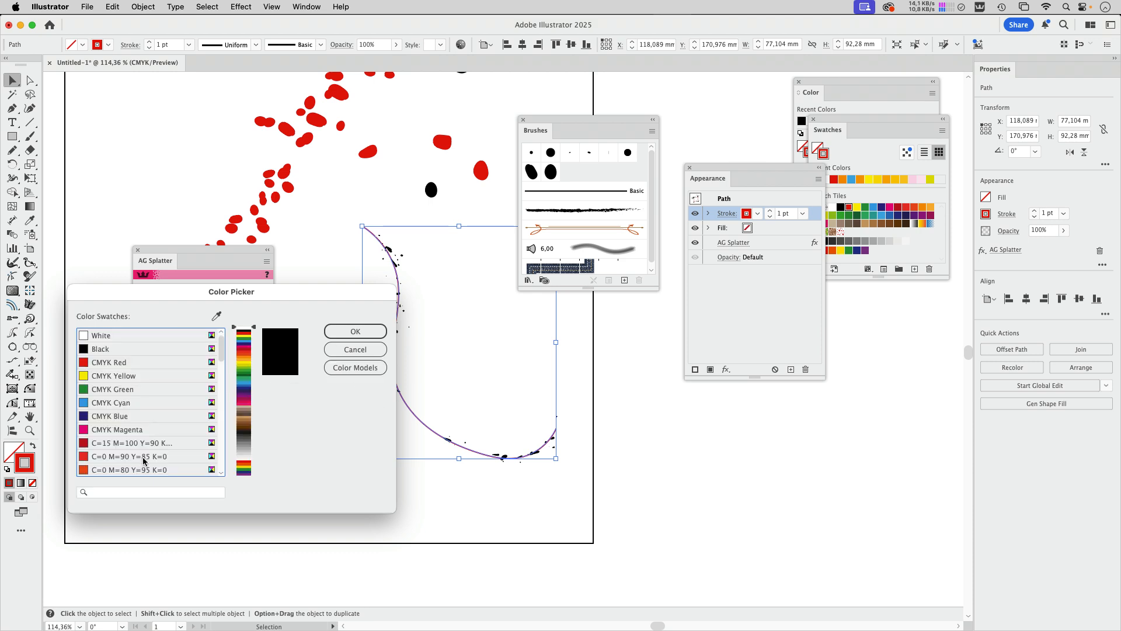
pyautogui.click(144, 362)
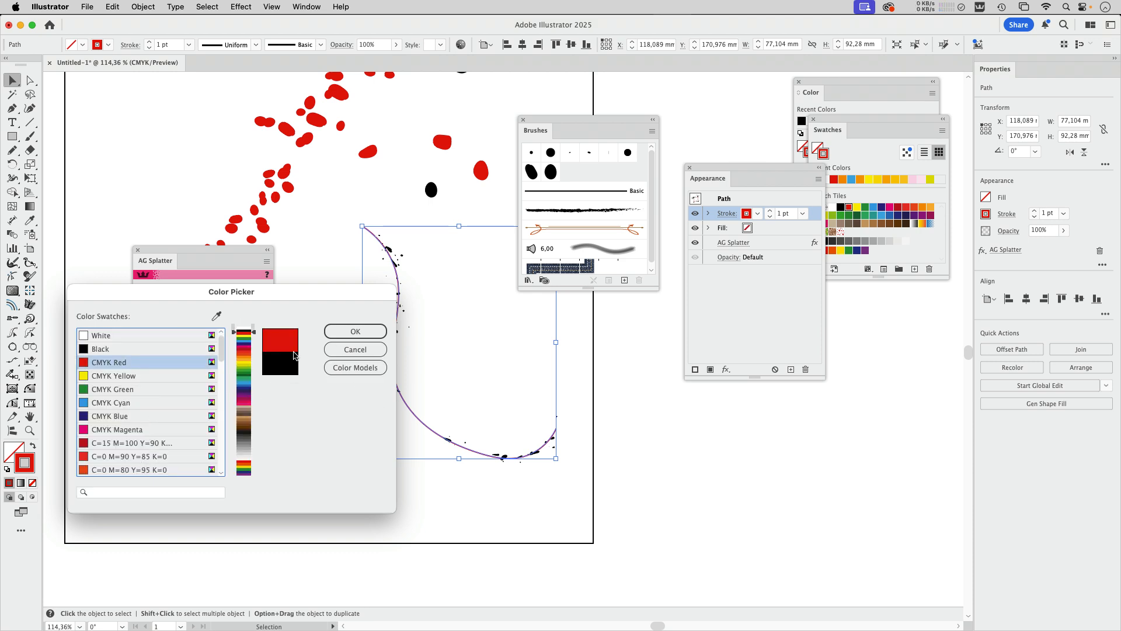
pyautogui.click(360, 336)
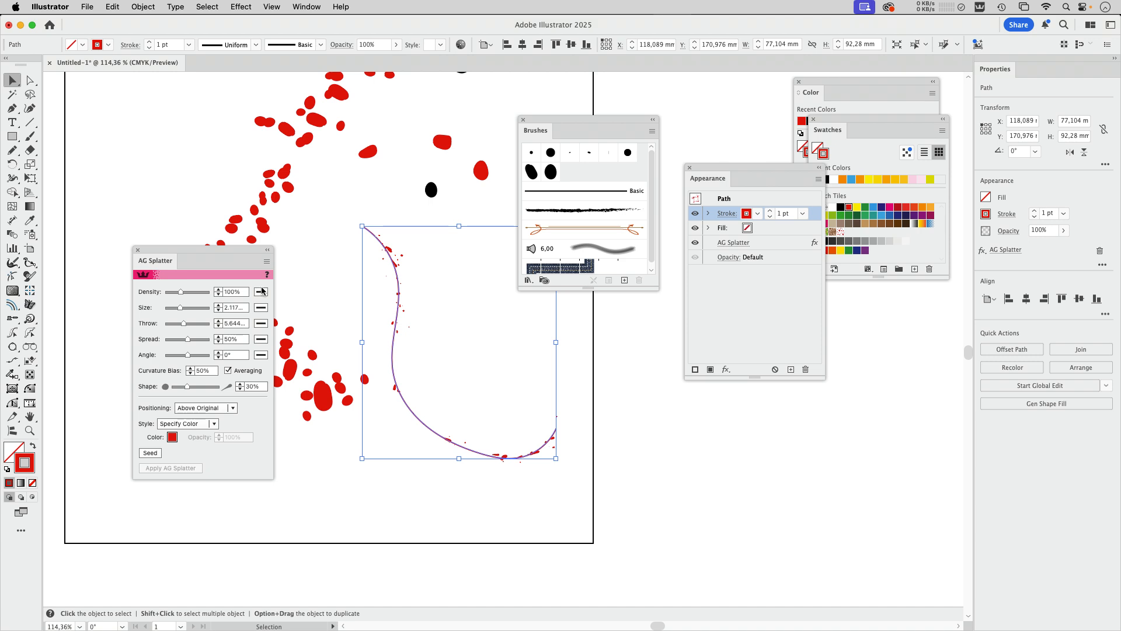
# - Increase the splatter's density to 468%, size to 4 mm and throw to 19 mm, and deselect the curve
pyautogui.moveTo(180, 294); pyautogui.dragTo(189, 328)
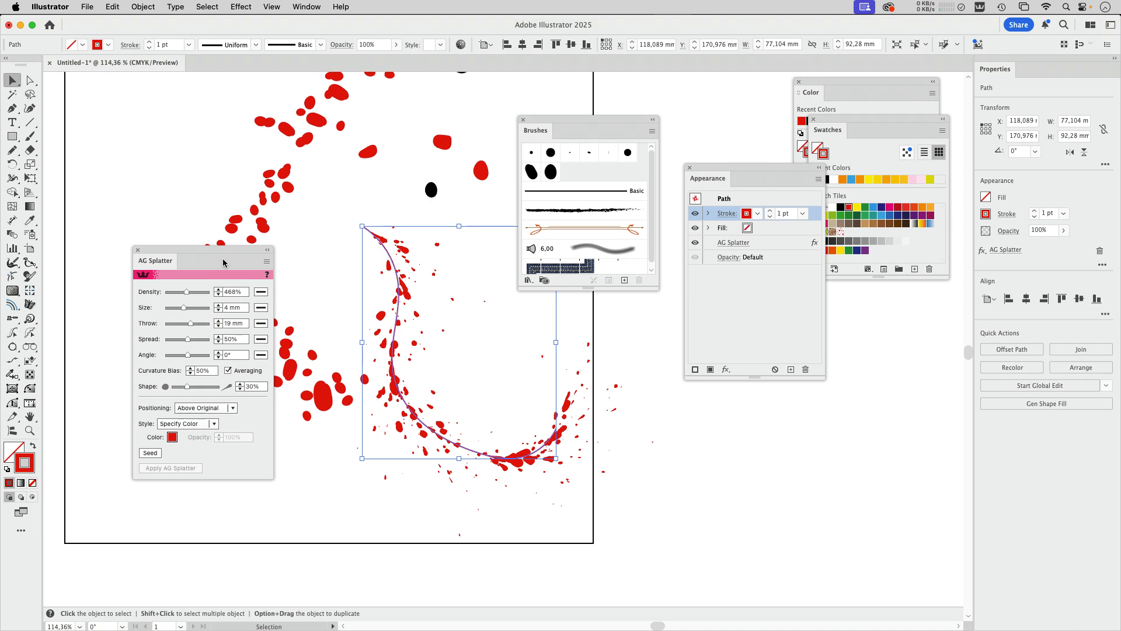
pyautogui.click(138, 250)
pyautogui.click(325, 289)
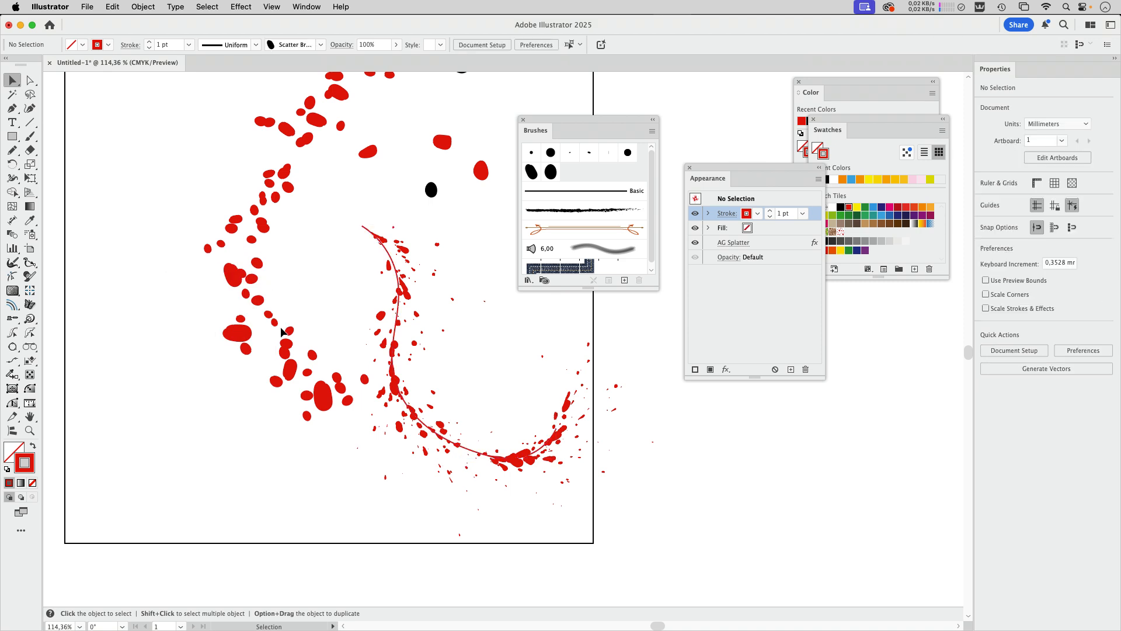
# - Move the scatter-brush curve about 42 mm to the left and 18 mm down
pyautogui.moveTo(289, 366)
pyautogui.mouseDown()
pyautogui.moveTo(254, 391)
pyautogui.moveTo(183, 411)
pyautogui.mouseUp()
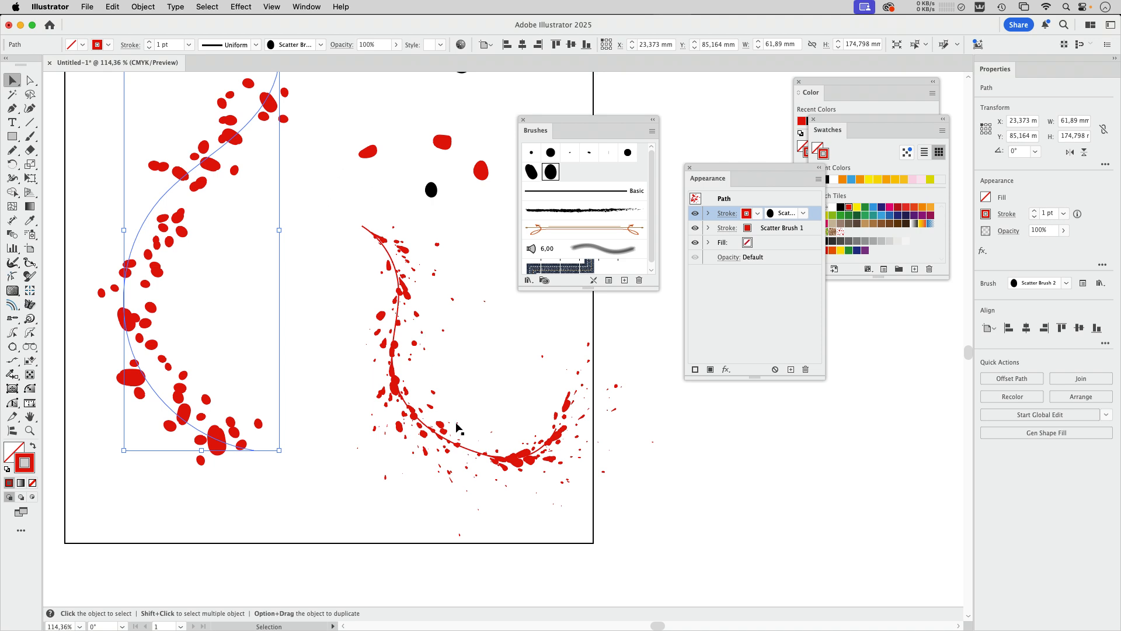
pyautogui.keyDown('super'); pyautogui.click(391, 396); pyautogui.keyUp('super')
pyautogui.moveTo(537, 425); pyautogui.dragTo(313, 374)
# - Draw a closed teardrop about 18 × 52 mm between the two curves with the Pencil tool and remove its brush strokes
pyautogui.click(13, 151)
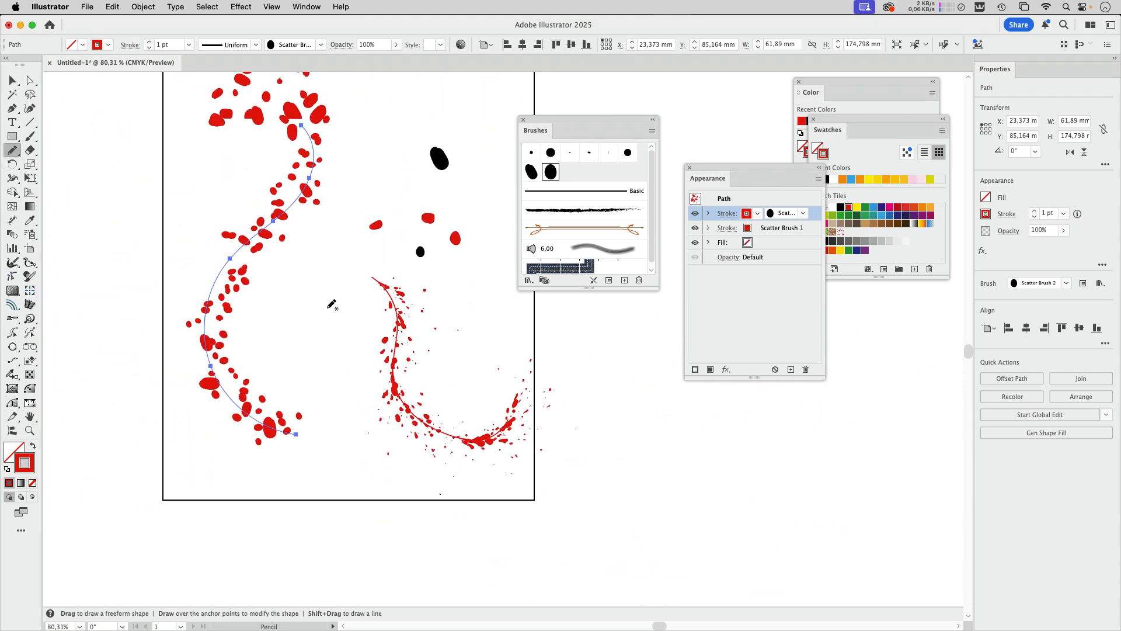
pyautogui.moveTo(325, 295)
pyautogui.mouseDown()
pyautogui.moveTo(309, 383)
pyautogui.moveTo(327, 357)
pyautogui.moveTo(325, 290)
pyautogui.mouseUp()
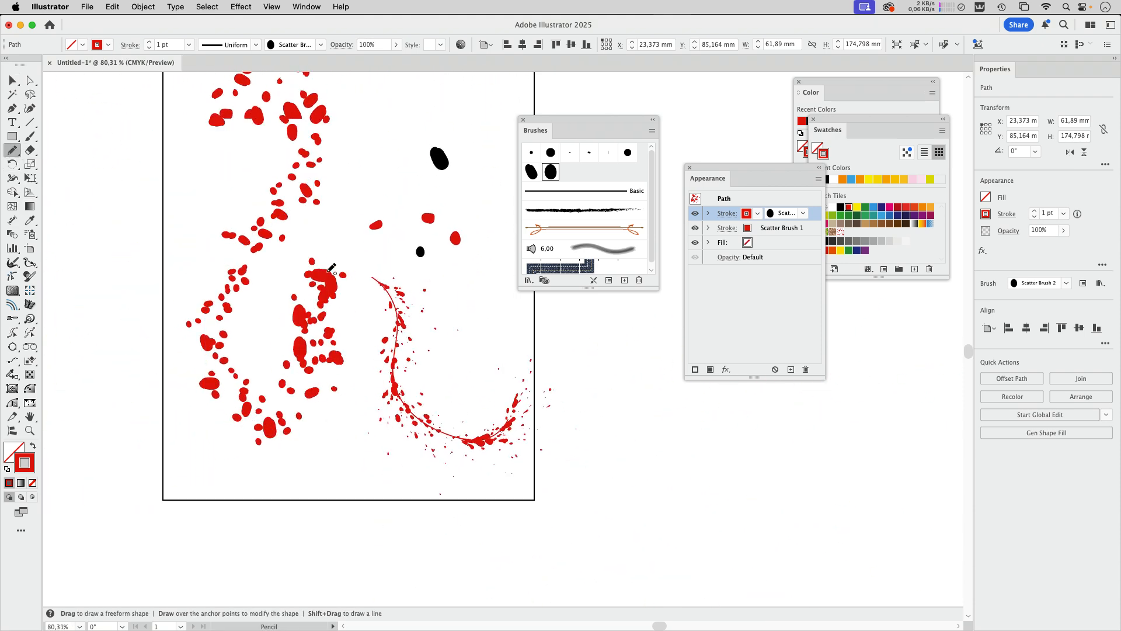
pyautogui.keyDown('shift'); pyautogui.click(813, 233); pyautogui.keyUp('shift')
pyautogui.click(805, 369)
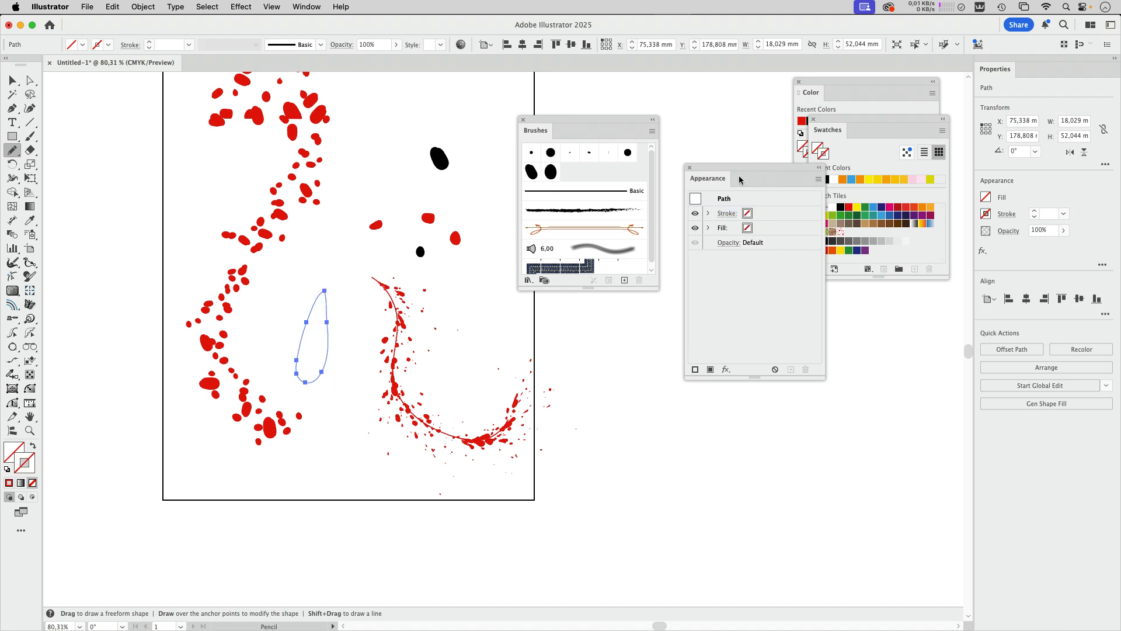
# - Fill the teardrop shape with the recently used red
pyautogui.click(749, 232)
pyautogui.click(757, 228)
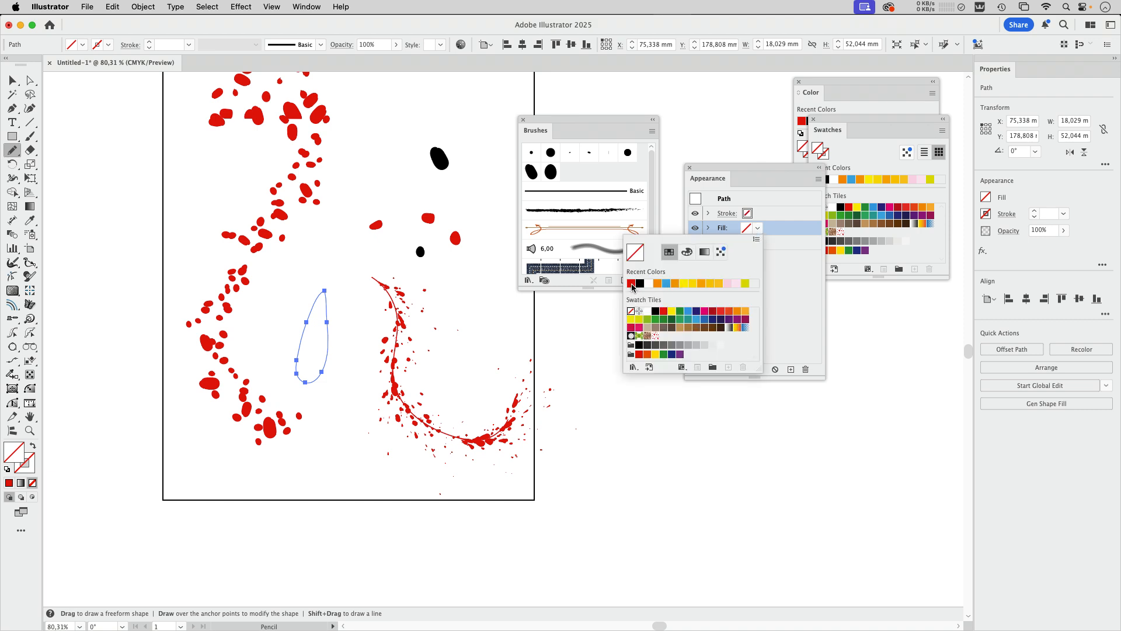
pyautogui.click(632, 285)
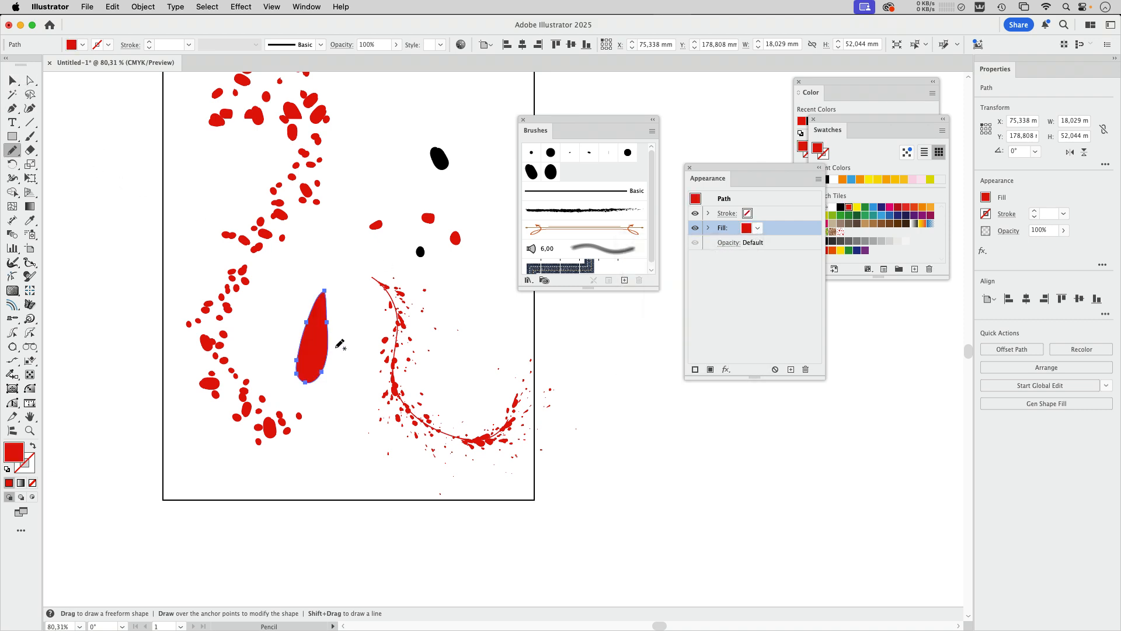
# - Narrow the red teardrop to about 7.5 mm and rotate it to lie horizontally with its pointed end to the left
pyautogui.click(12, 80)
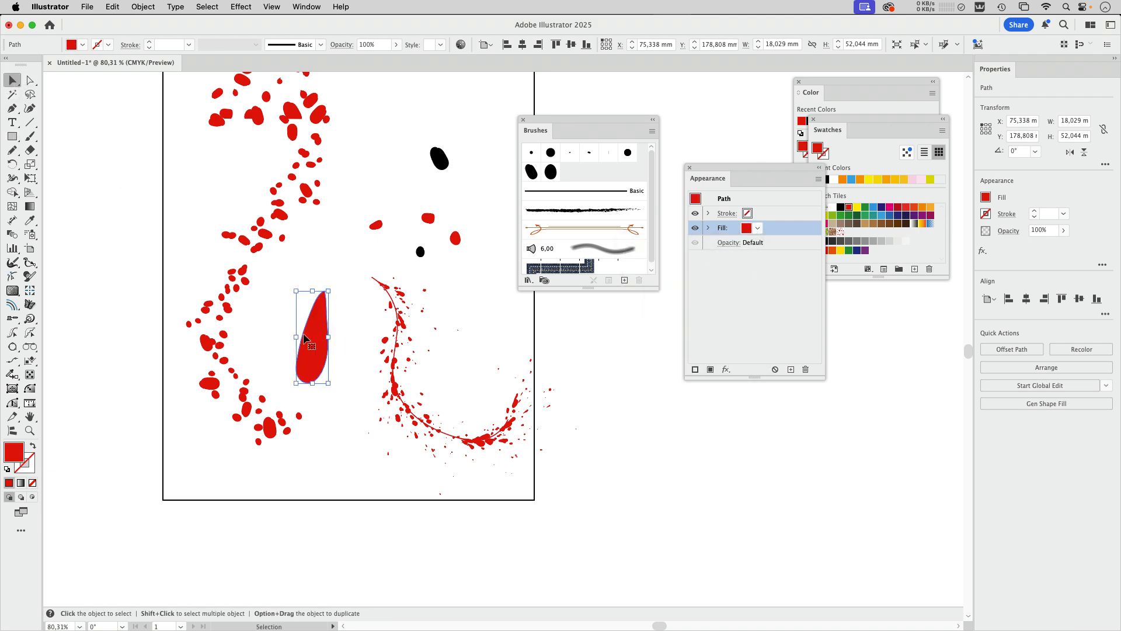
pyautogui.moveTo(296, 337); pyautogui.dragTo(316, 337)
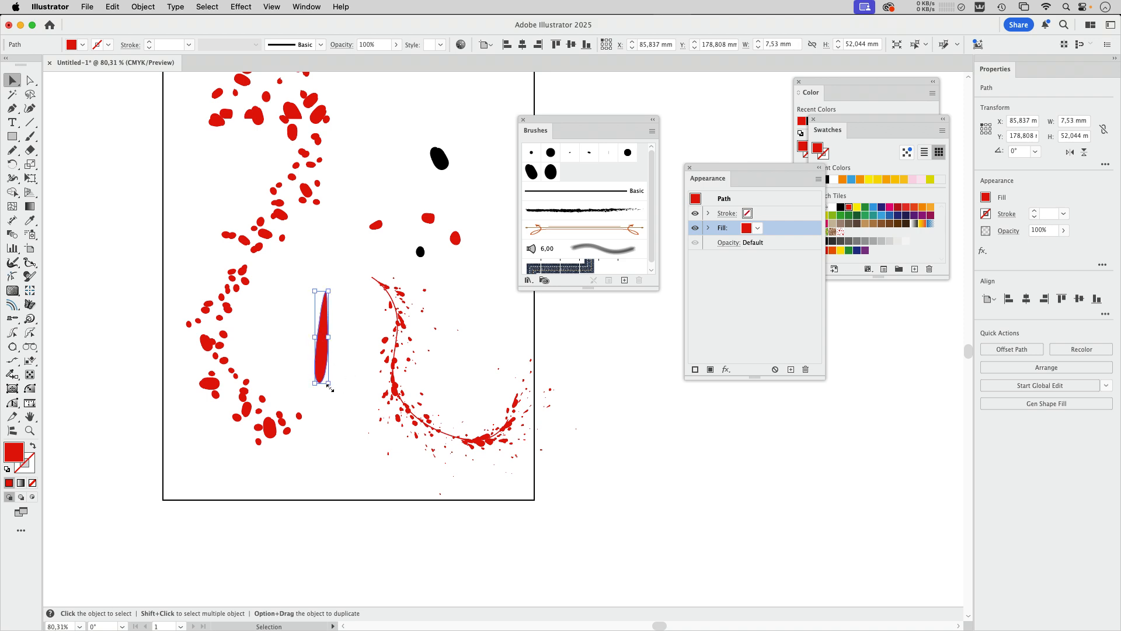
pyautogui.moveTo(331, 388); pyautogui.dragTo(371, 328)
# - Move the splattered curve about 10 mm to the right and 2 mm down, away from the teardrop
pyautogui.click(399, 299)
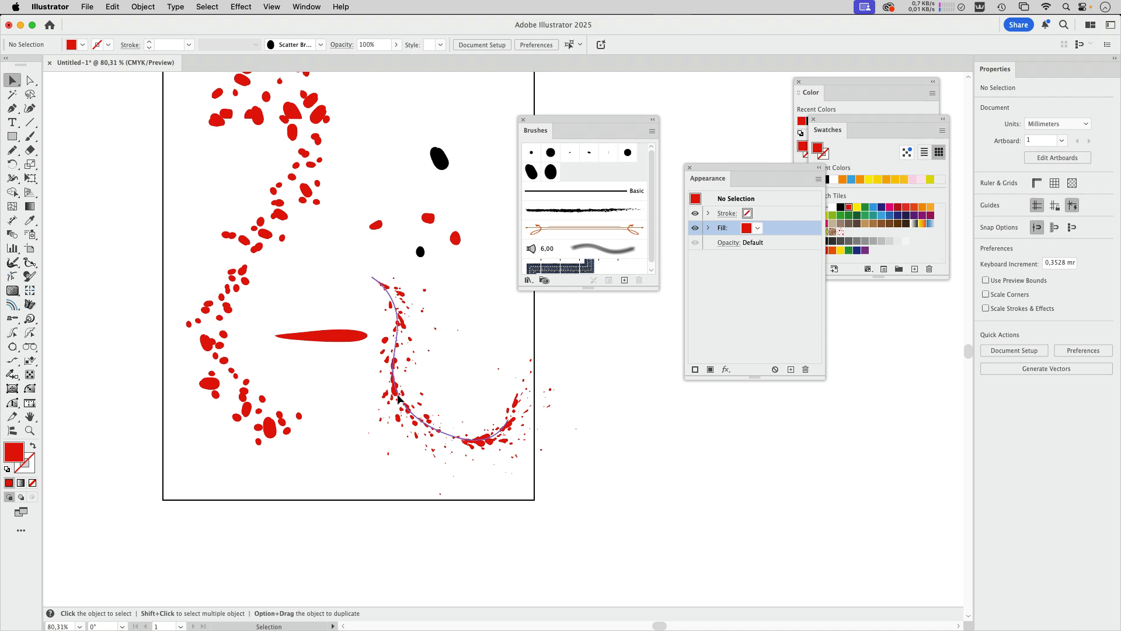
pyautogui.moveTo(395, 397); pyautogui.dragTo(413, 401)
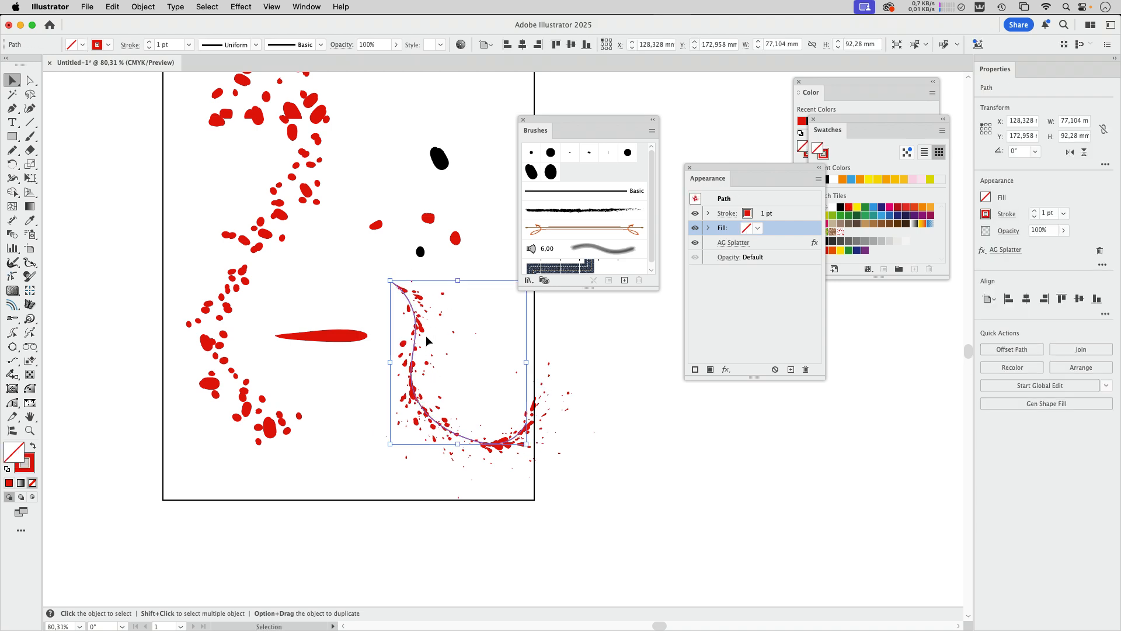